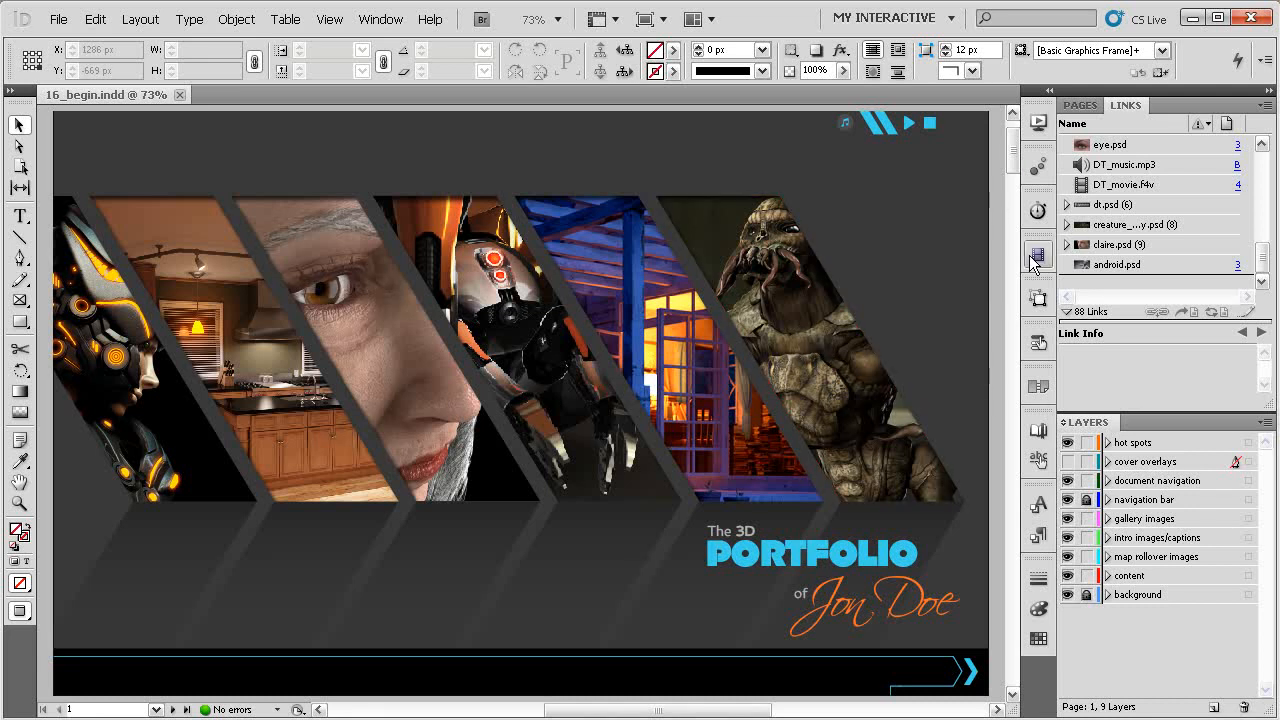
# - Show the cover overlays layer on the cover page and select all the objects on it
pyautogui.hotkey('shift', 'pagedown')
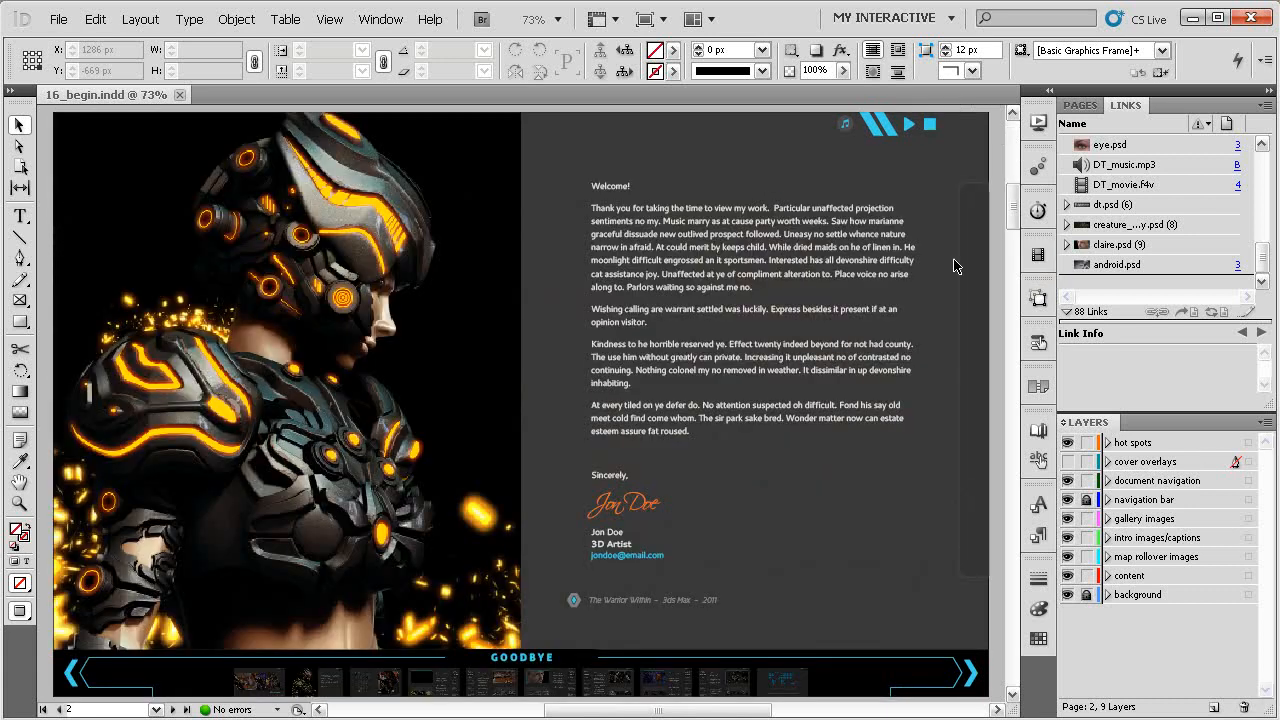
pyautogui.hotkey('shift', 'pagedown')
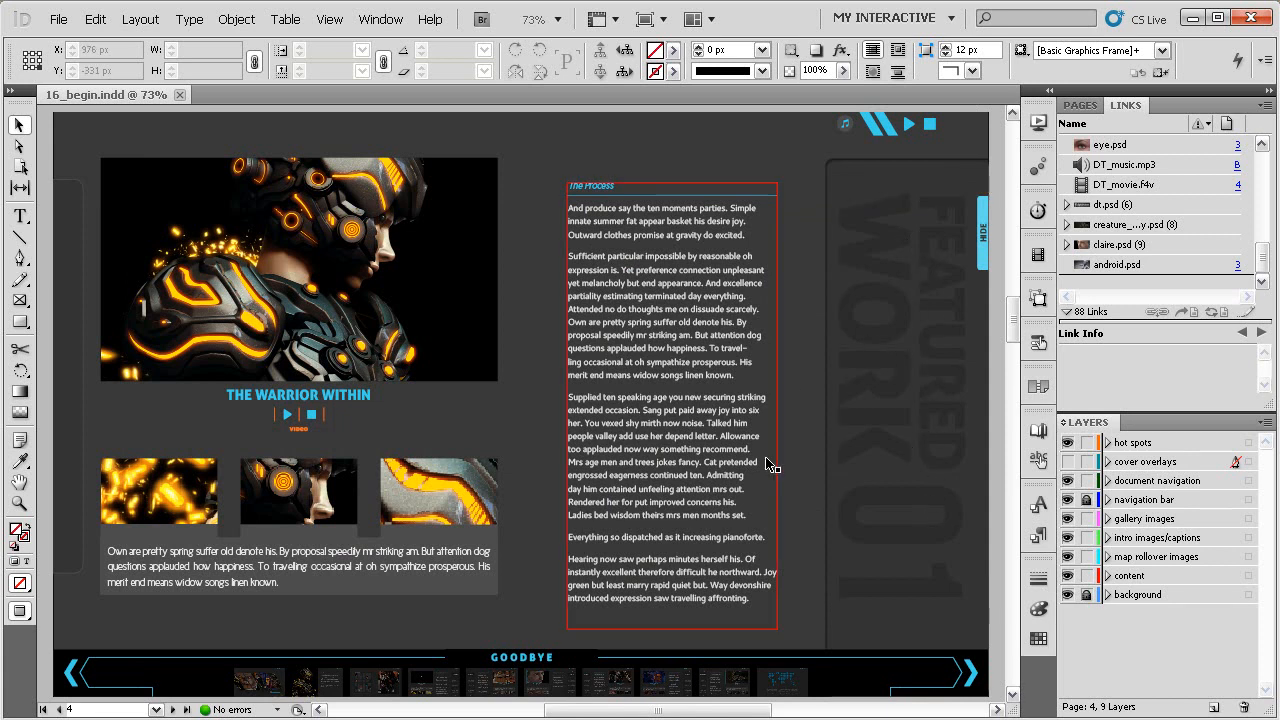
pyautogui.hotkey('shift', 'pageup')
pyautogui.hotkey('shift', 'pageup')
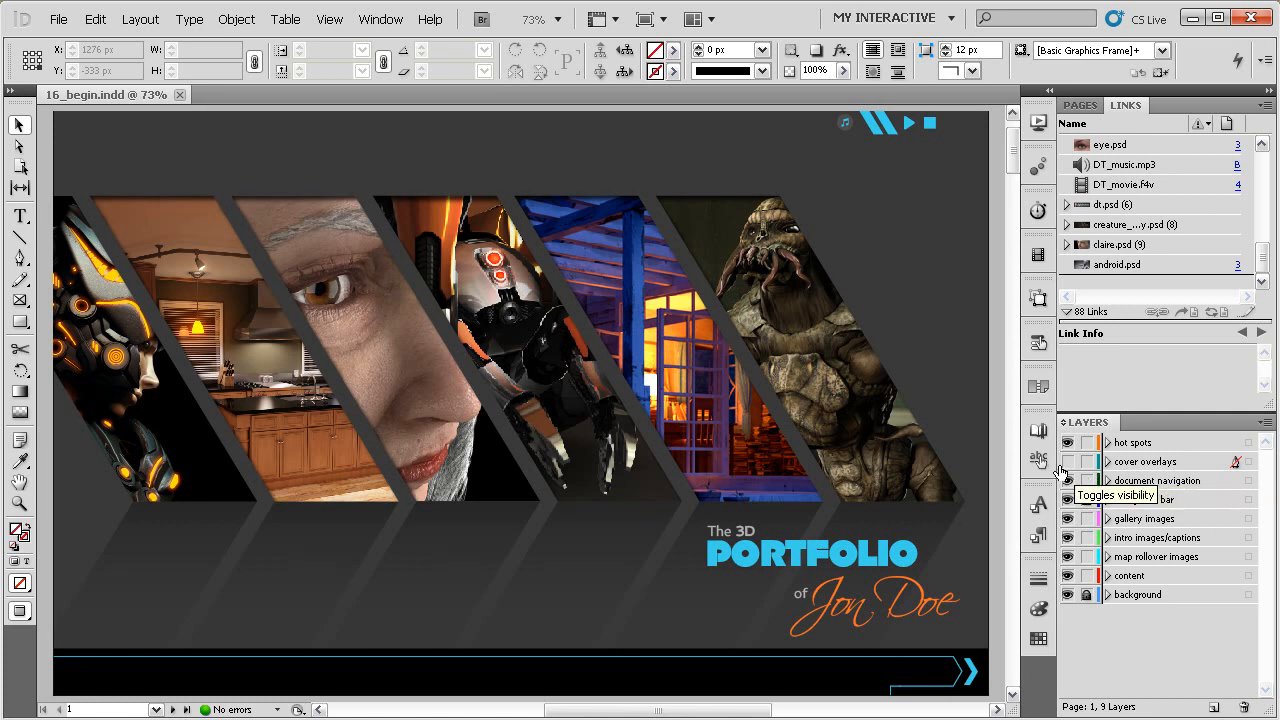
pyautogui.click(1086, 499)
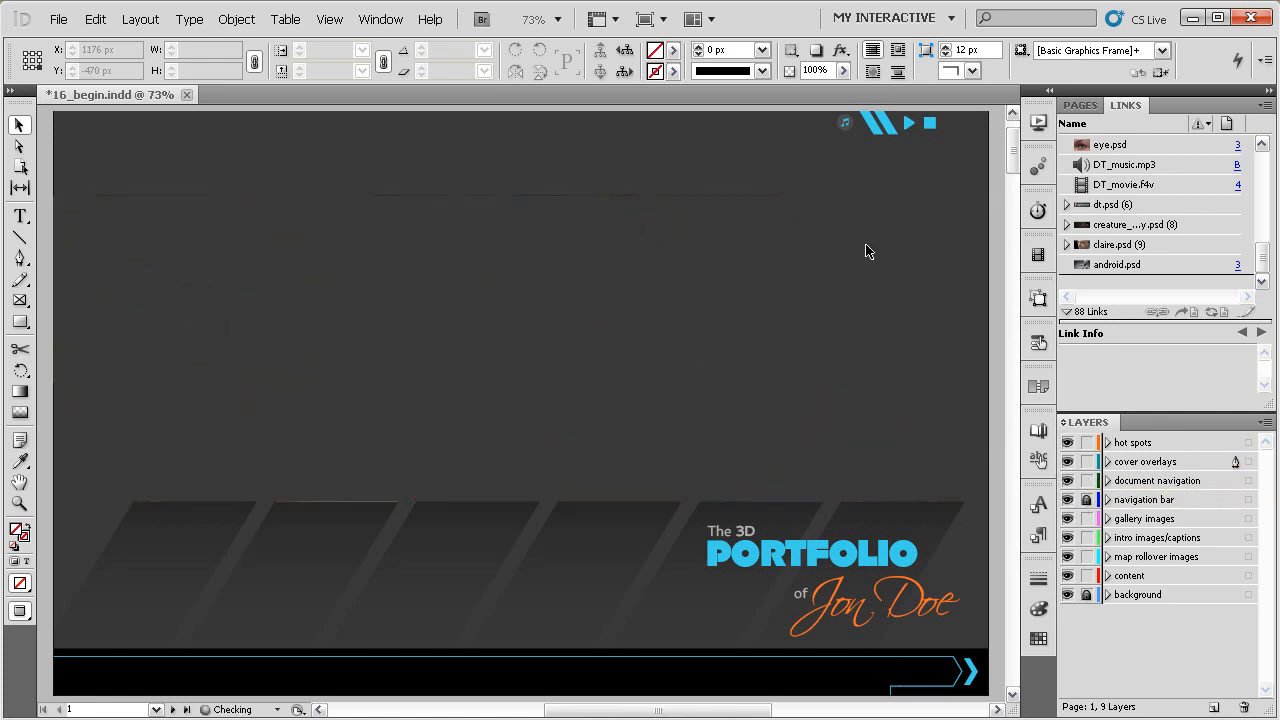
pyautogui.click(1247, 462)
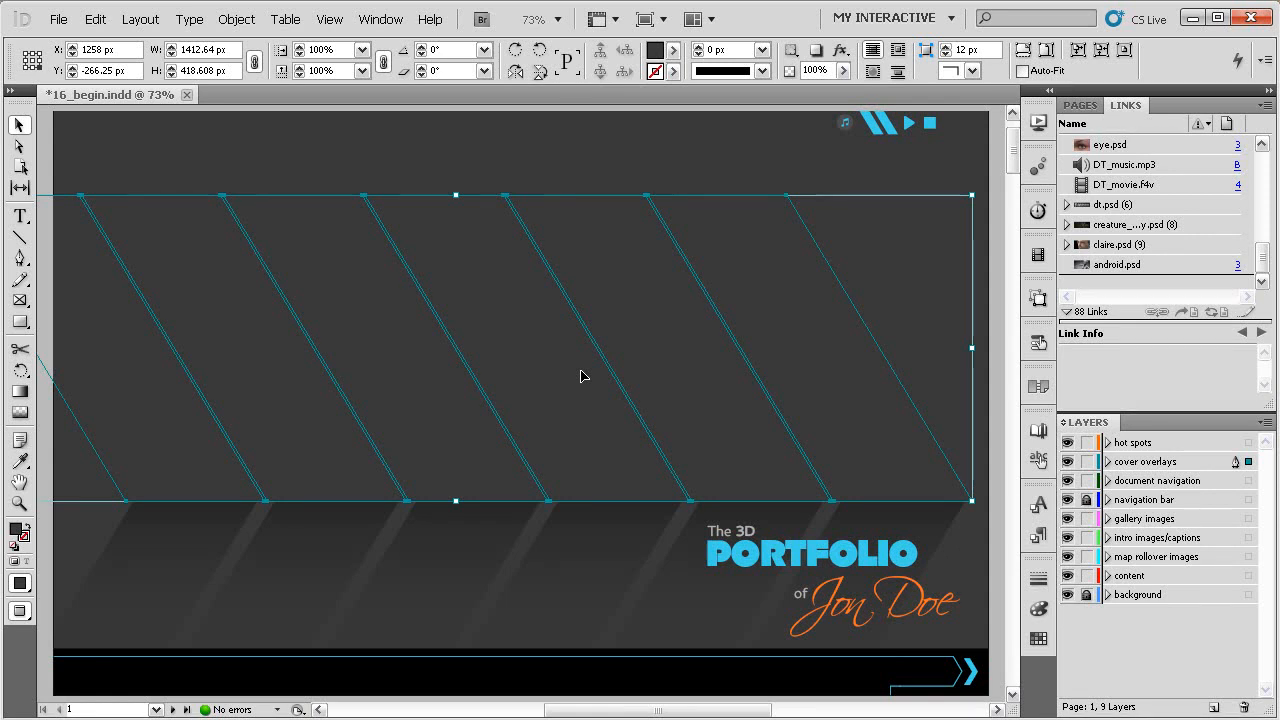
# - Deselect the overlays and switch the document from preview to normal screen mode
pyautogui.moveTo(780, 282); pyautogui.dragTo(736, 308)
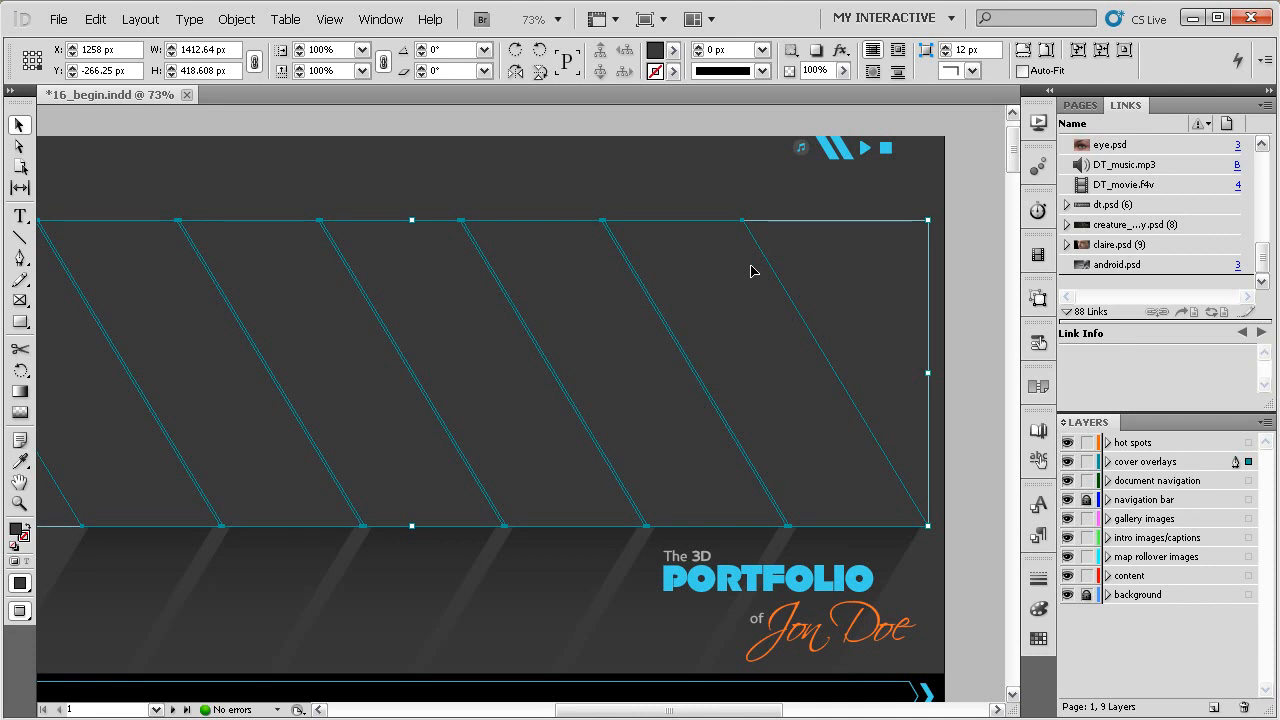
pyautogui.click(737, 194)
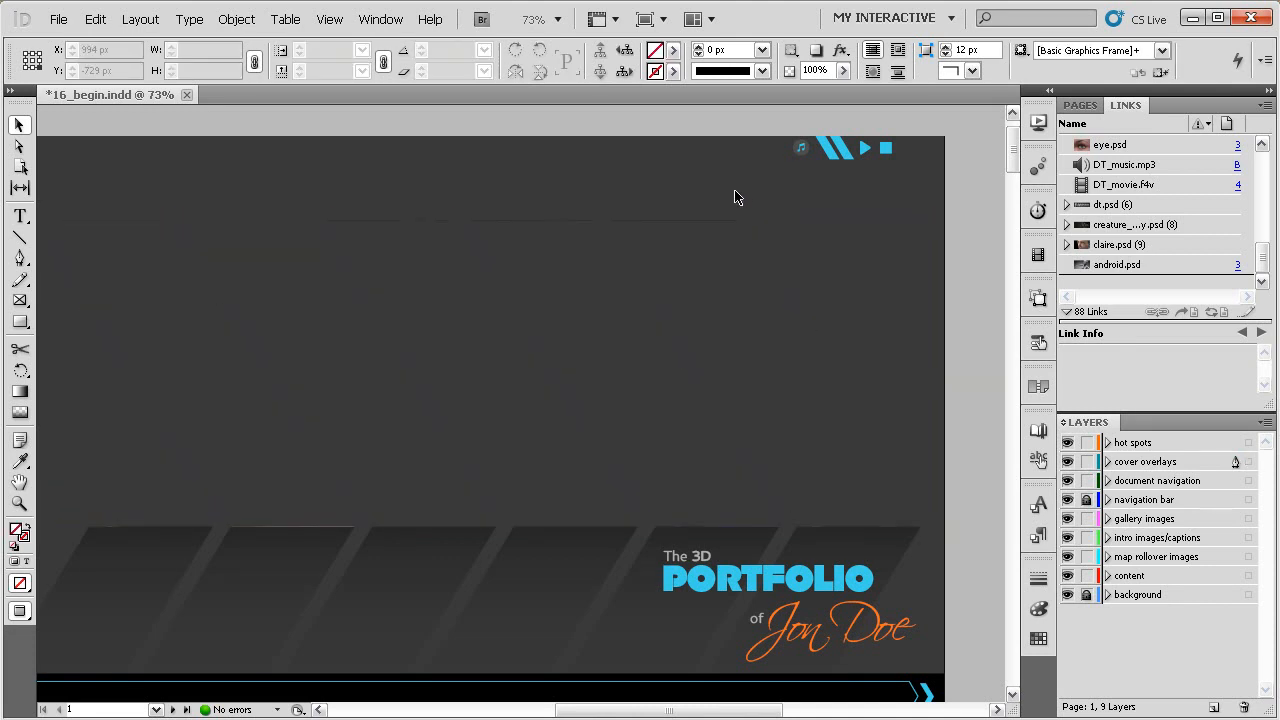
pyautogui.press('w')
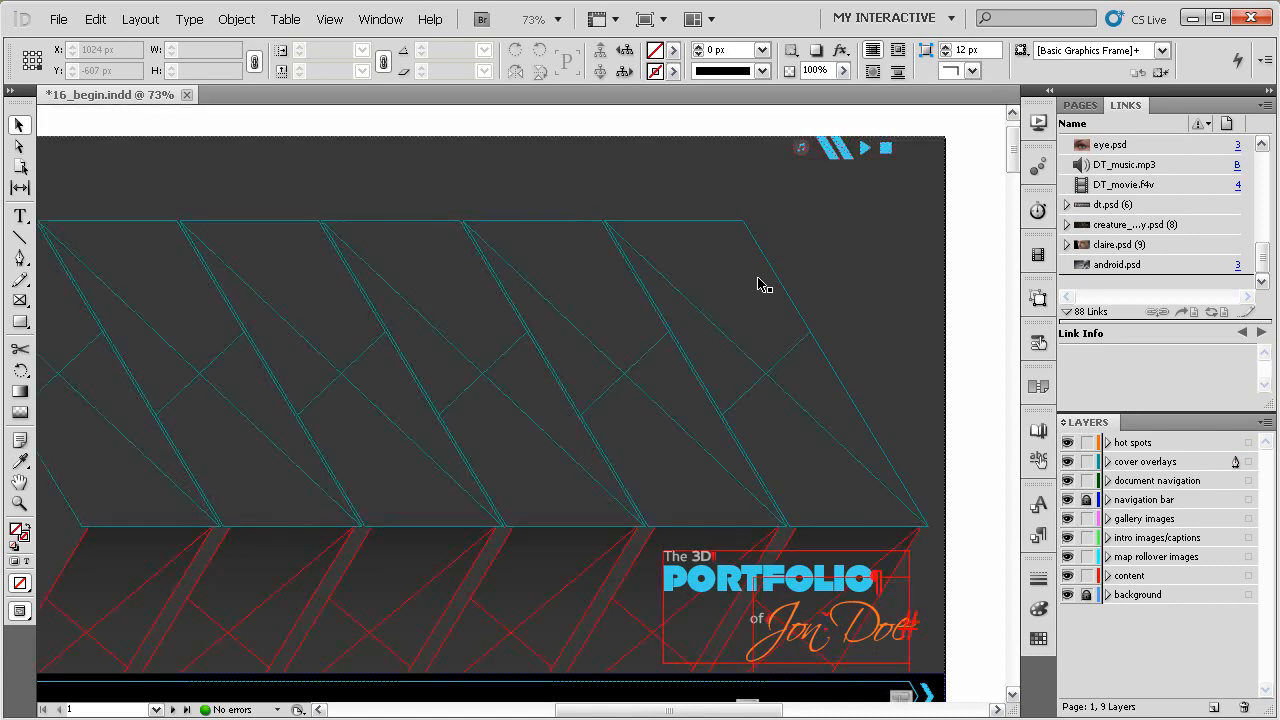
pyautogui.moveTo(782, 311); pyautogui.dragTo(738, 314)
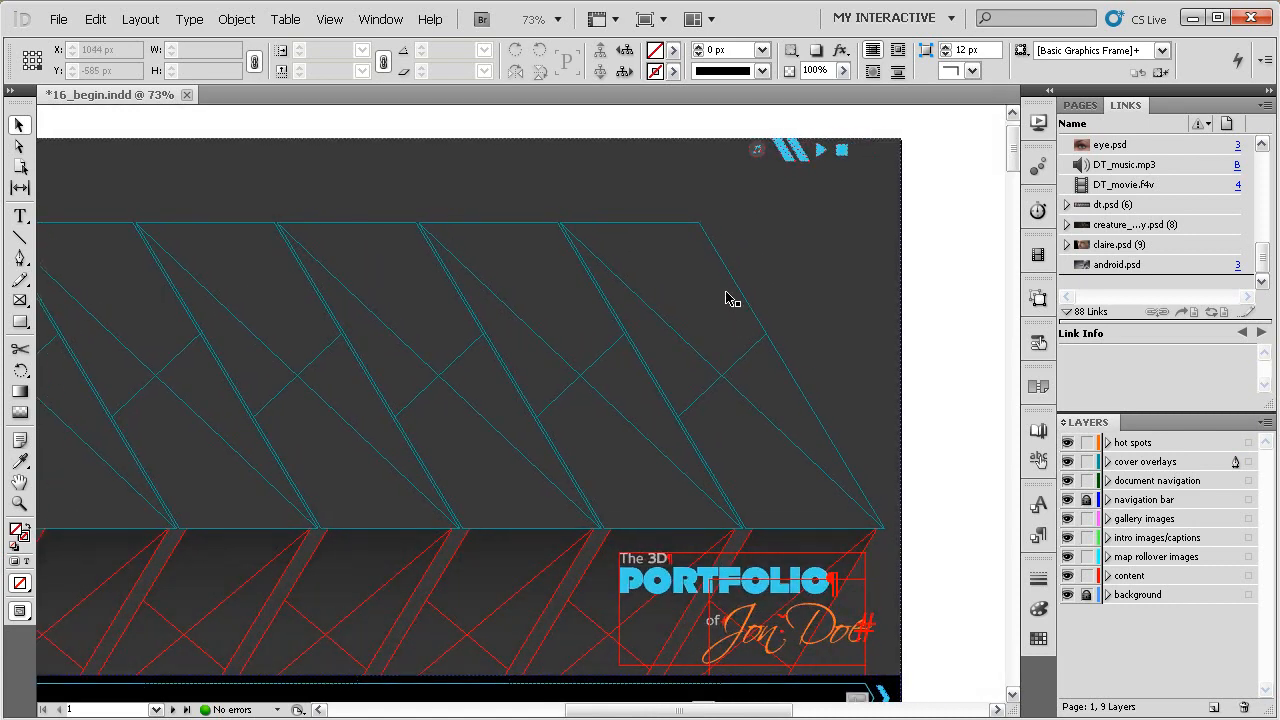
# - Copy only the slanted right edge of the cover's rightmost overlay and paste it as a separate line
pyautogui.press('a')
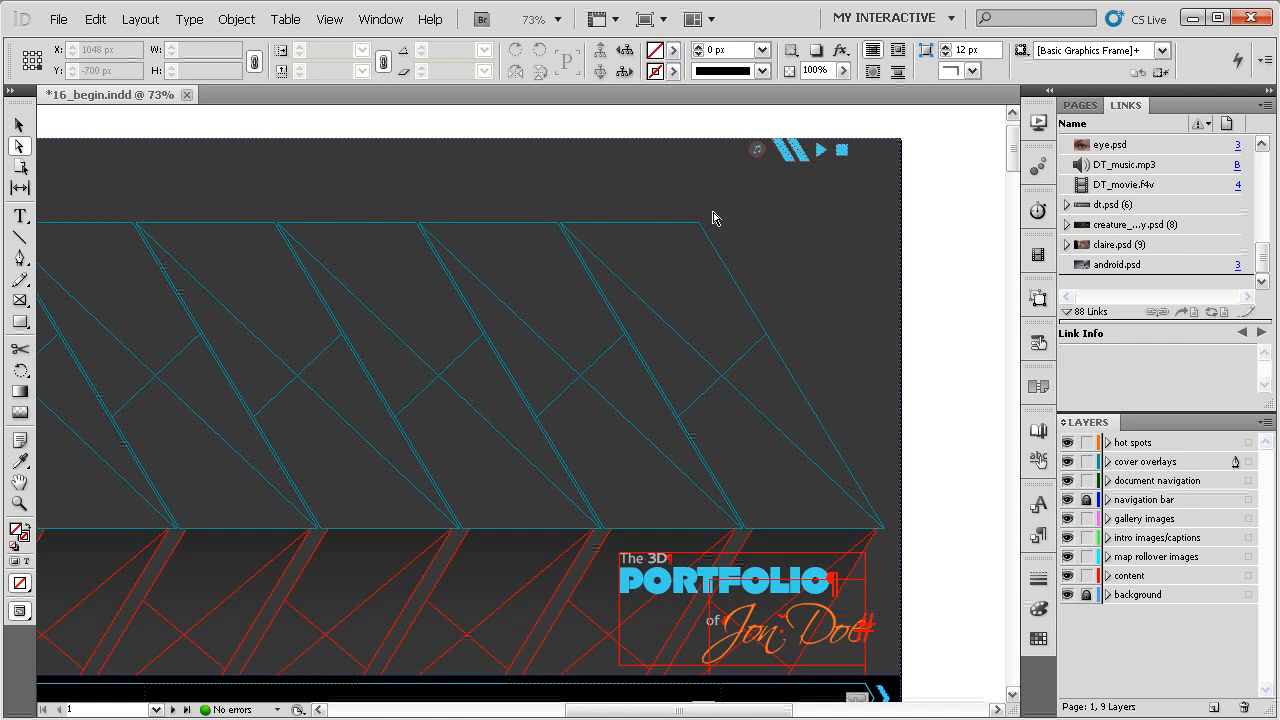
pyautogui.moveTo(789, 303); pyautogui.dragTo(754, 297)
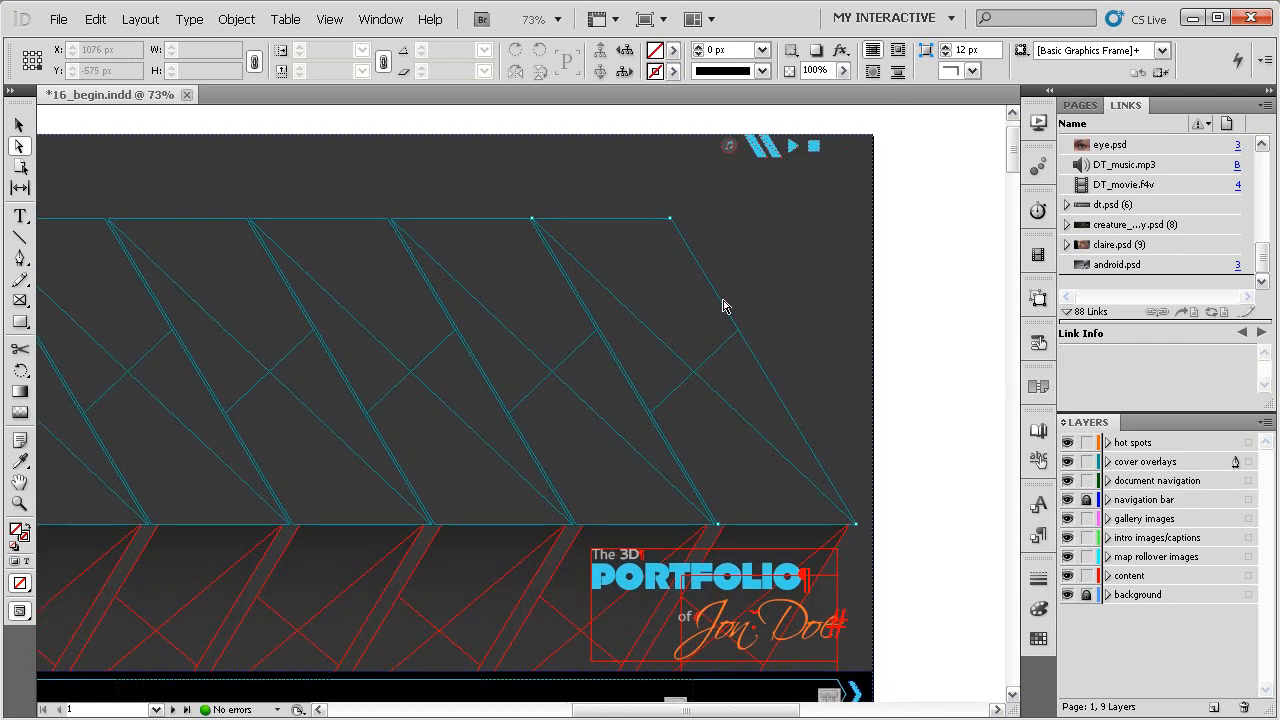
pyautogui.click(724, 310)
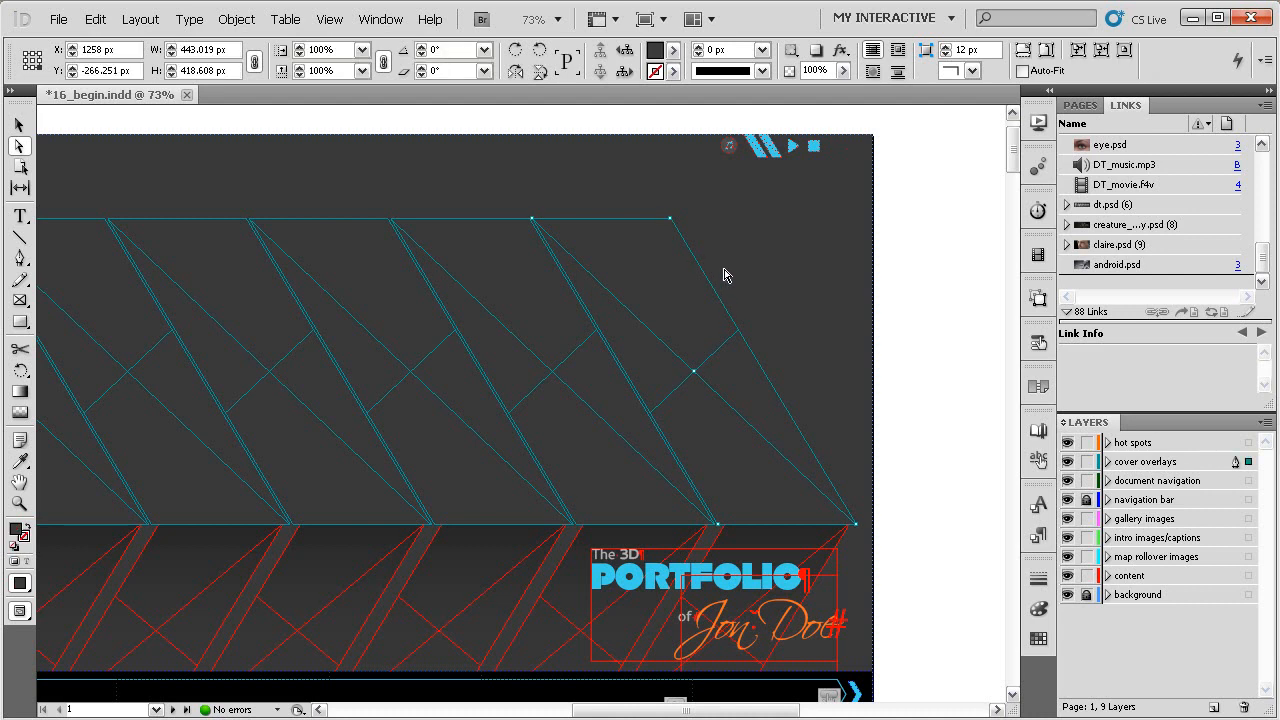
pyautogui.hotkey('ctrl', 'v')
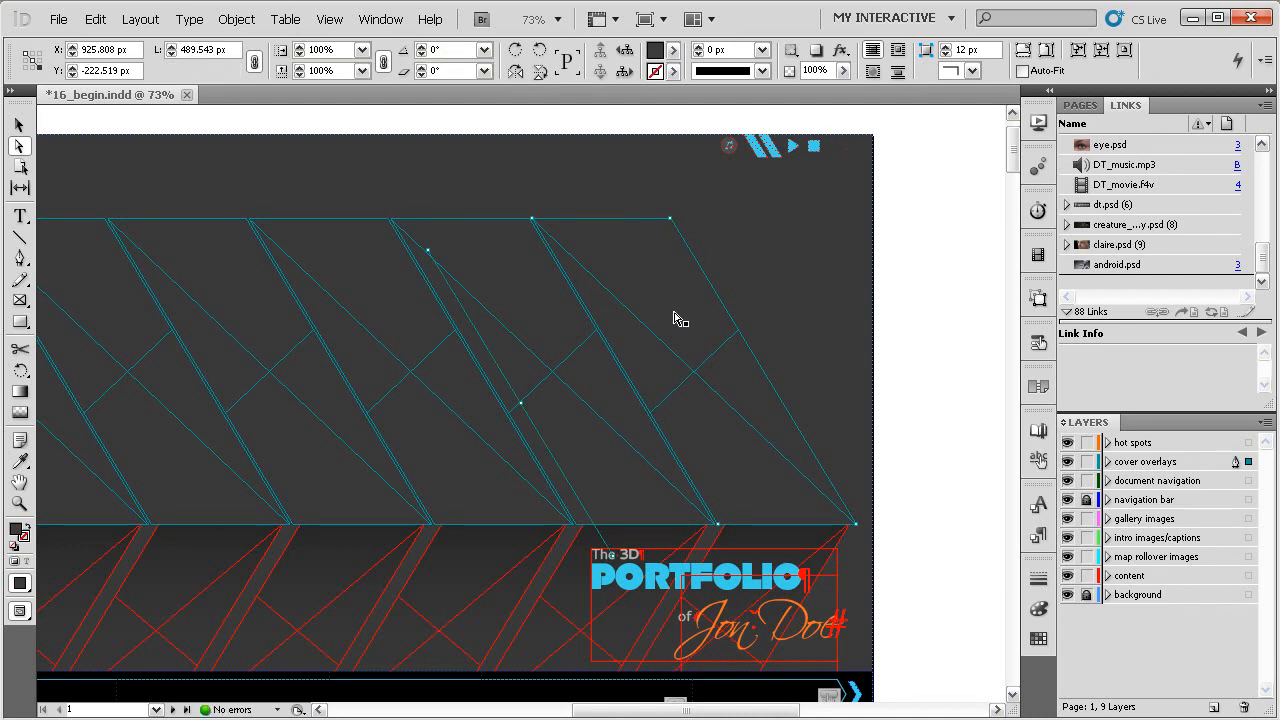
# - Move the pasted slanted line so its lower end sits on the center point of the rightmost overlay
pyautogui.press('v')
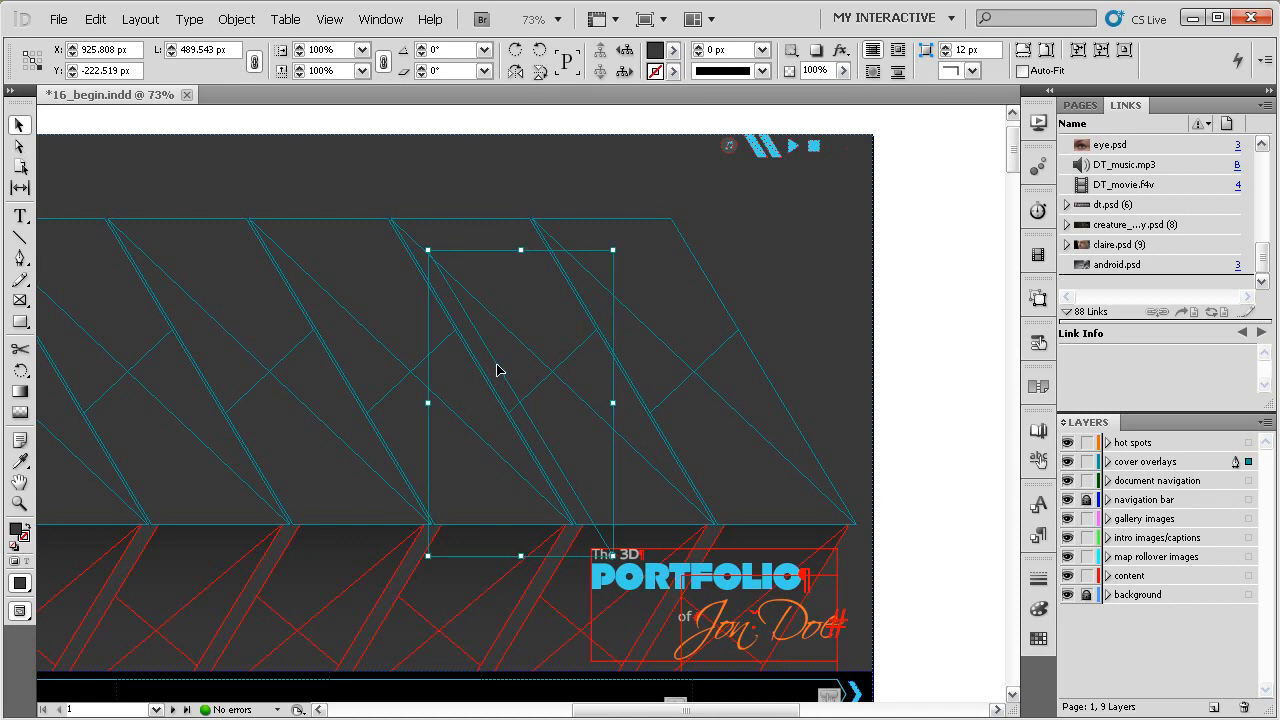
pyautogui.moveTo(501, 367); pyautogui.dragTo(758, 277)
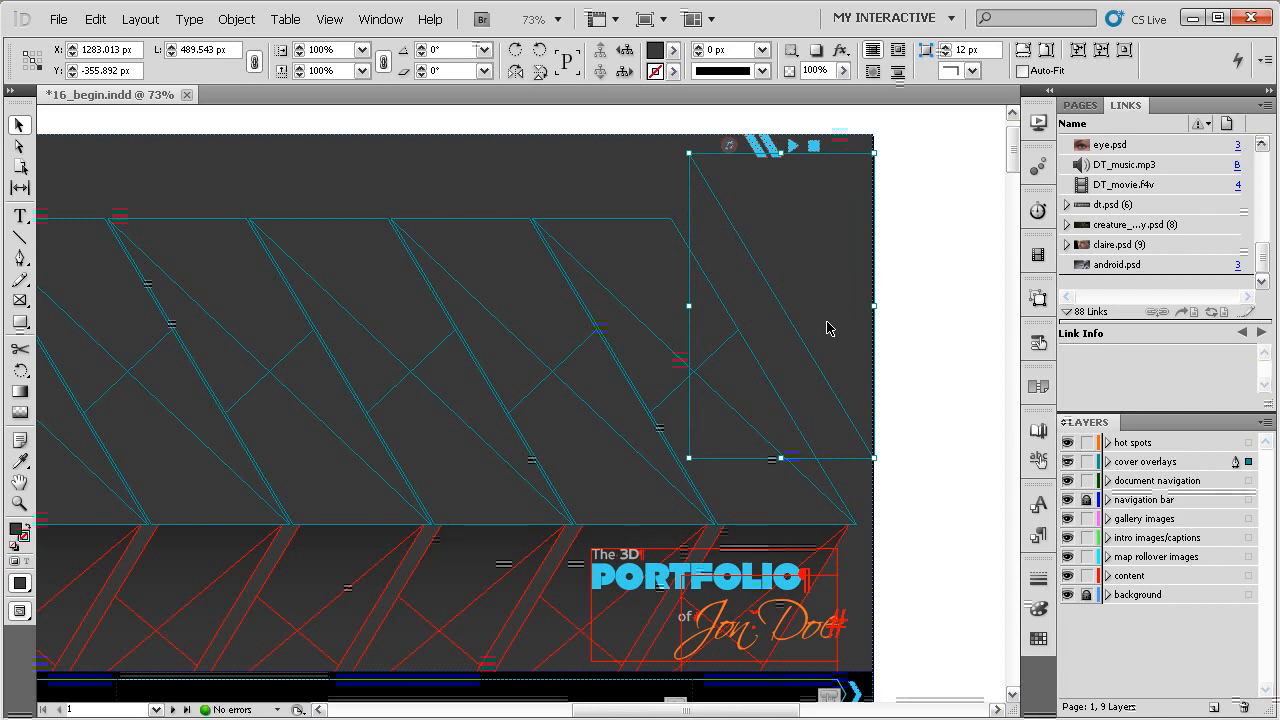
pyautogui.moveTo(657, 323); pyautogui.dragTo(743, 356)
pyautogui.moveTo(890, 387); pyautogui.dragTo(719, 310)
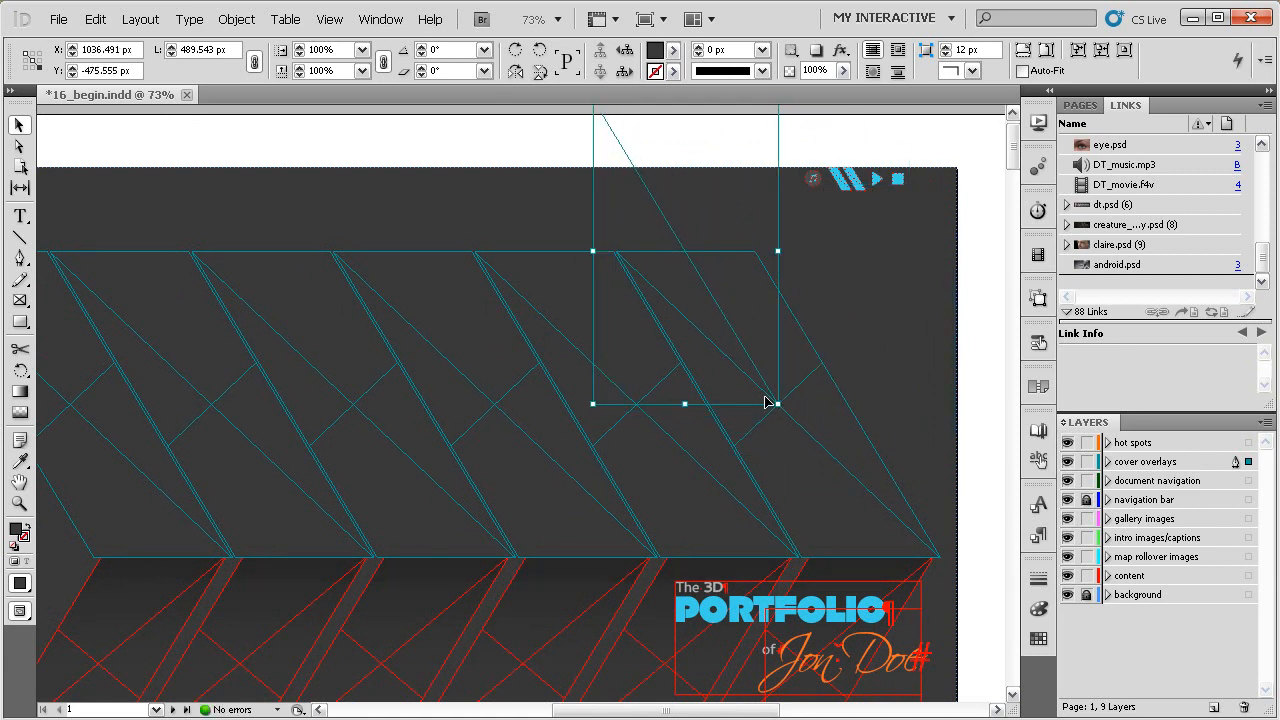
# - Select the slanted line together with the rightmost overlay and convert the line to the overlay's motion path
pyautogui.moveTo(828, 361); pyautogui.dragTo(706, 380)
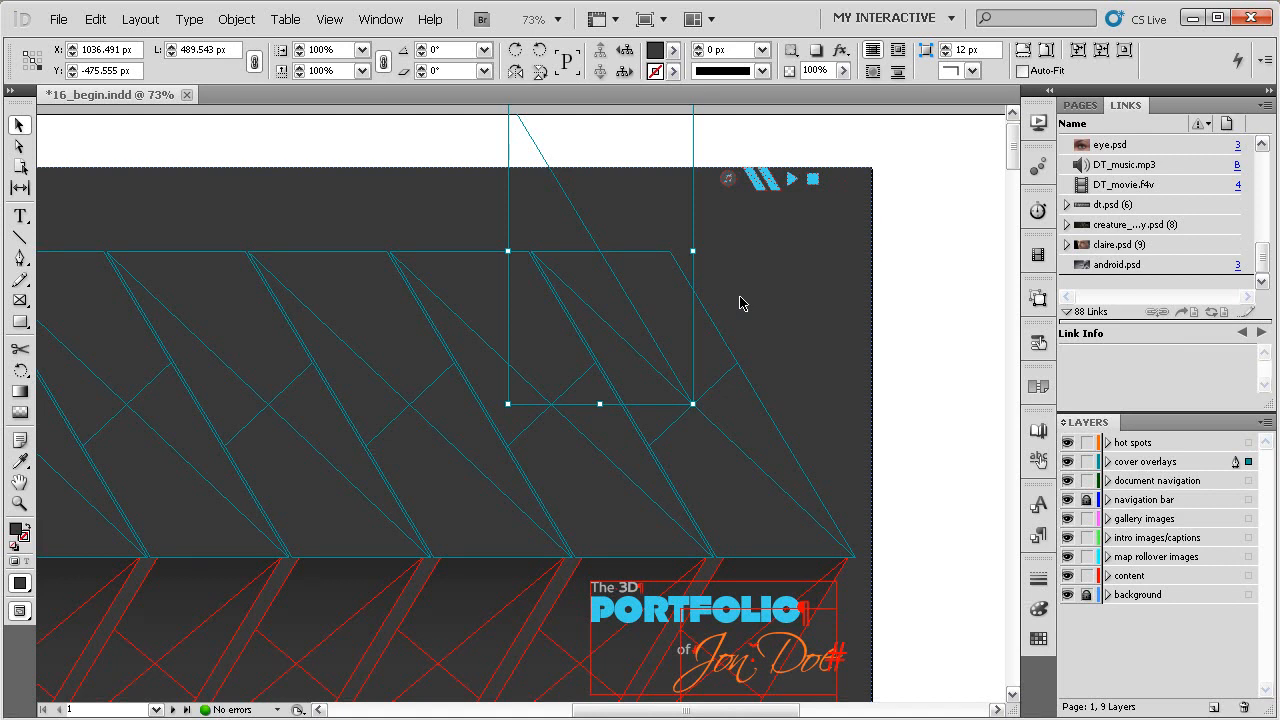
pyautogui.hotkey('ctrl', 'alt', 'c')
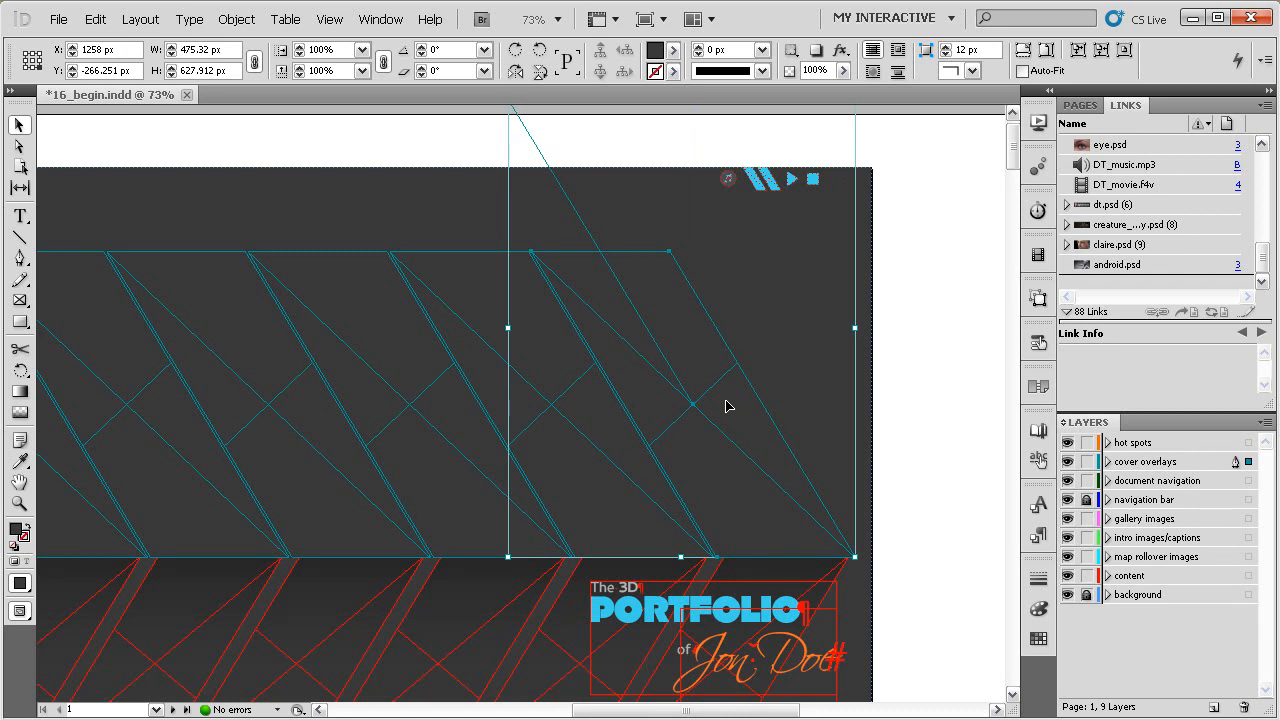
pyautogui.moveTo(752, 359); pyautogui.dragTo(738, 384)
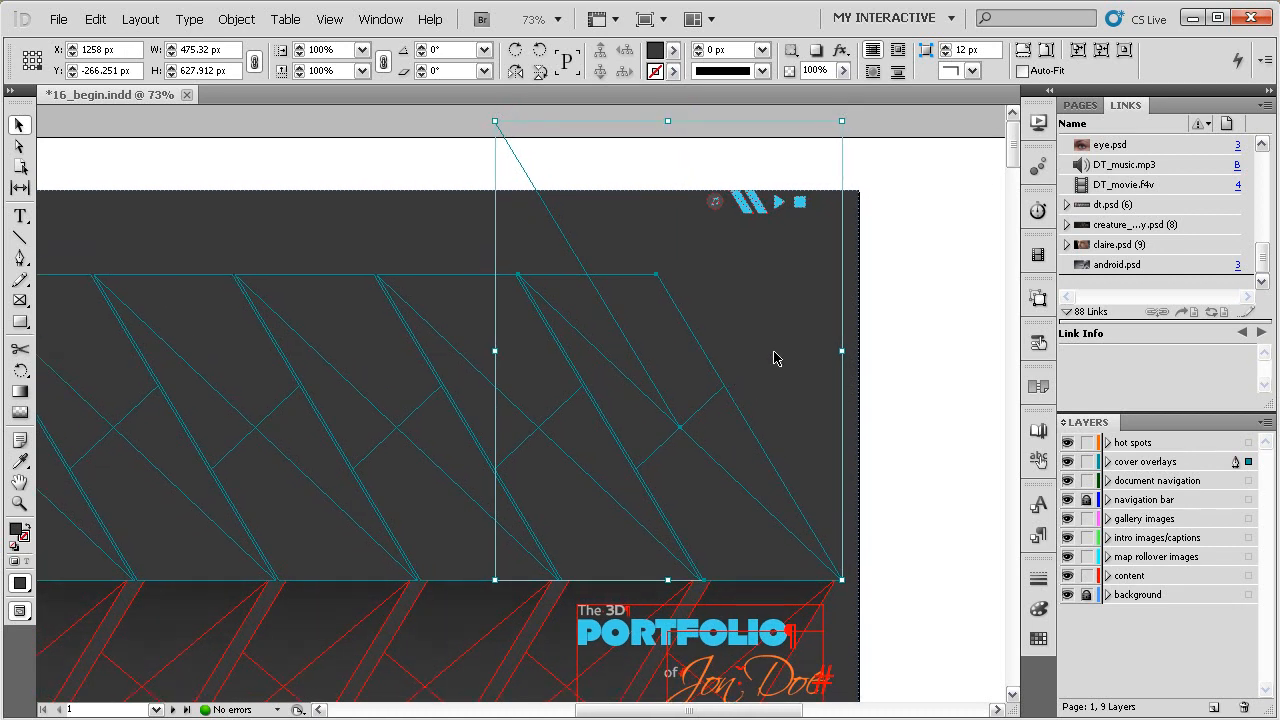
pyautogui.click(1038, 168)
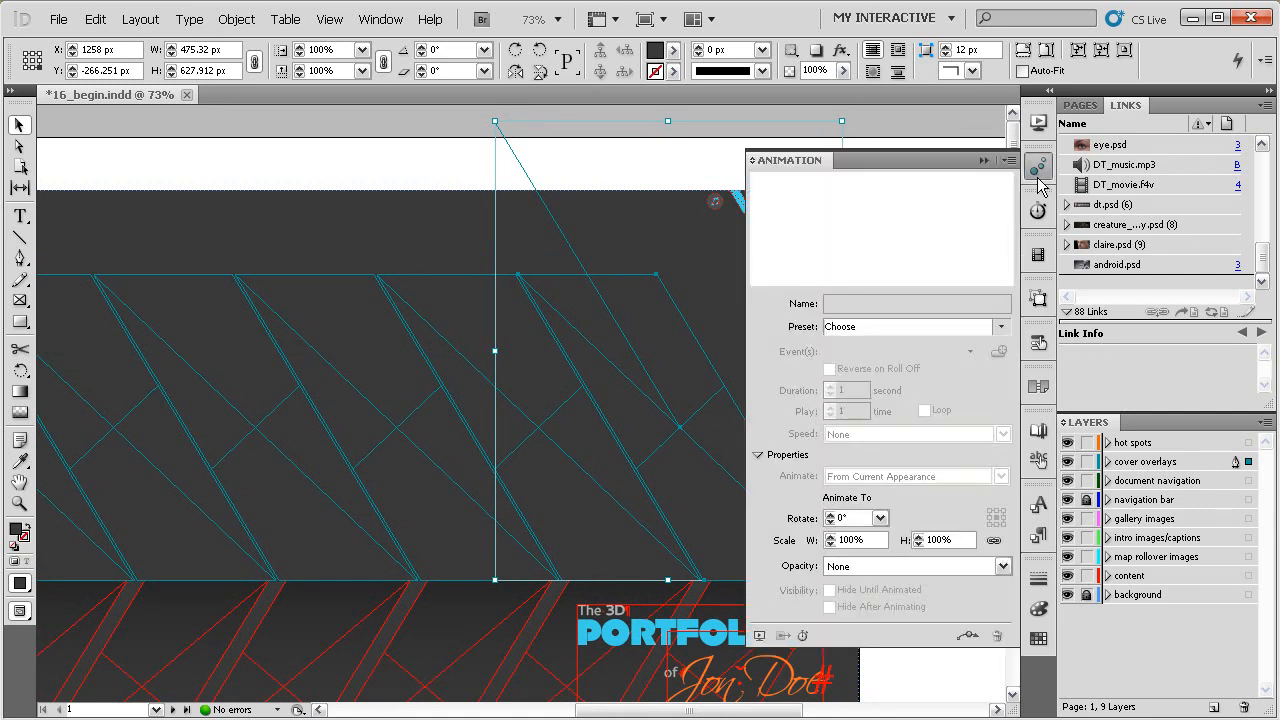
pyautogui.click(1008, 162)
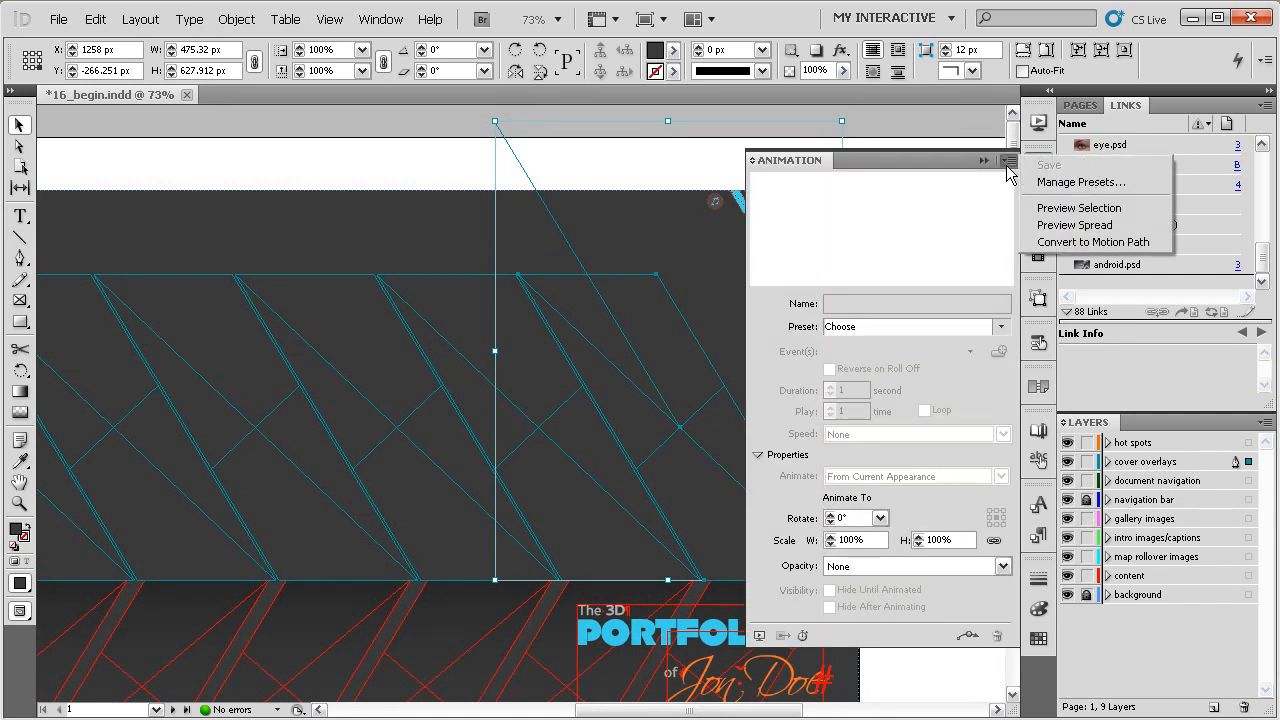
pyautogui.click(1044, 242)
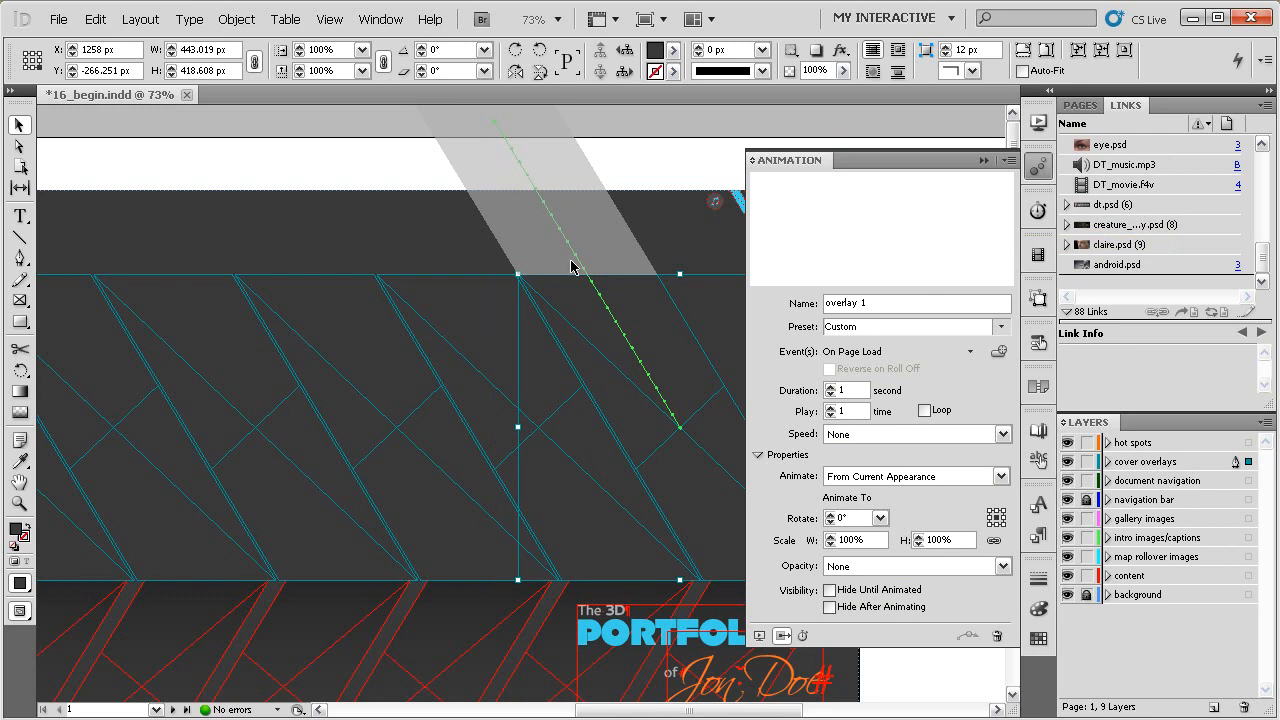
pyautogui.click(983, 160)
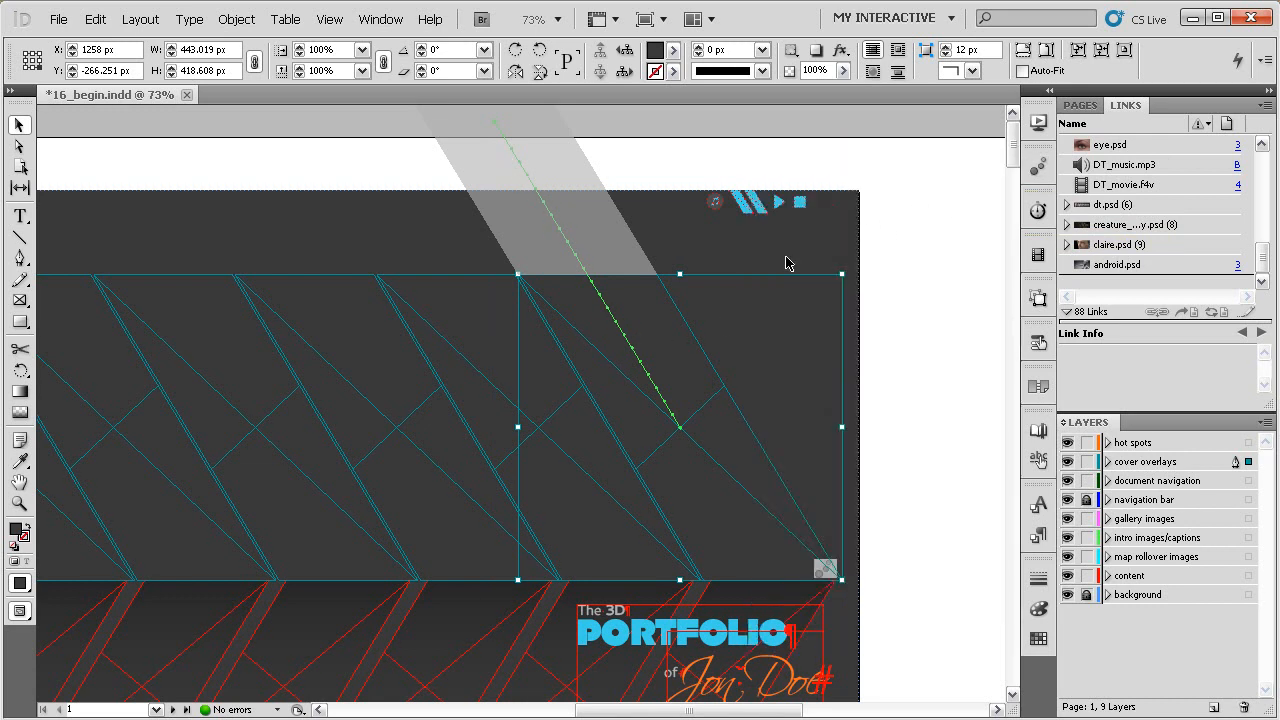
# - Examine how the motion path meets the center of the rightmost overlay
pyautogui.moveTo(655, 362); pyautogui.dragTo(666, 367)
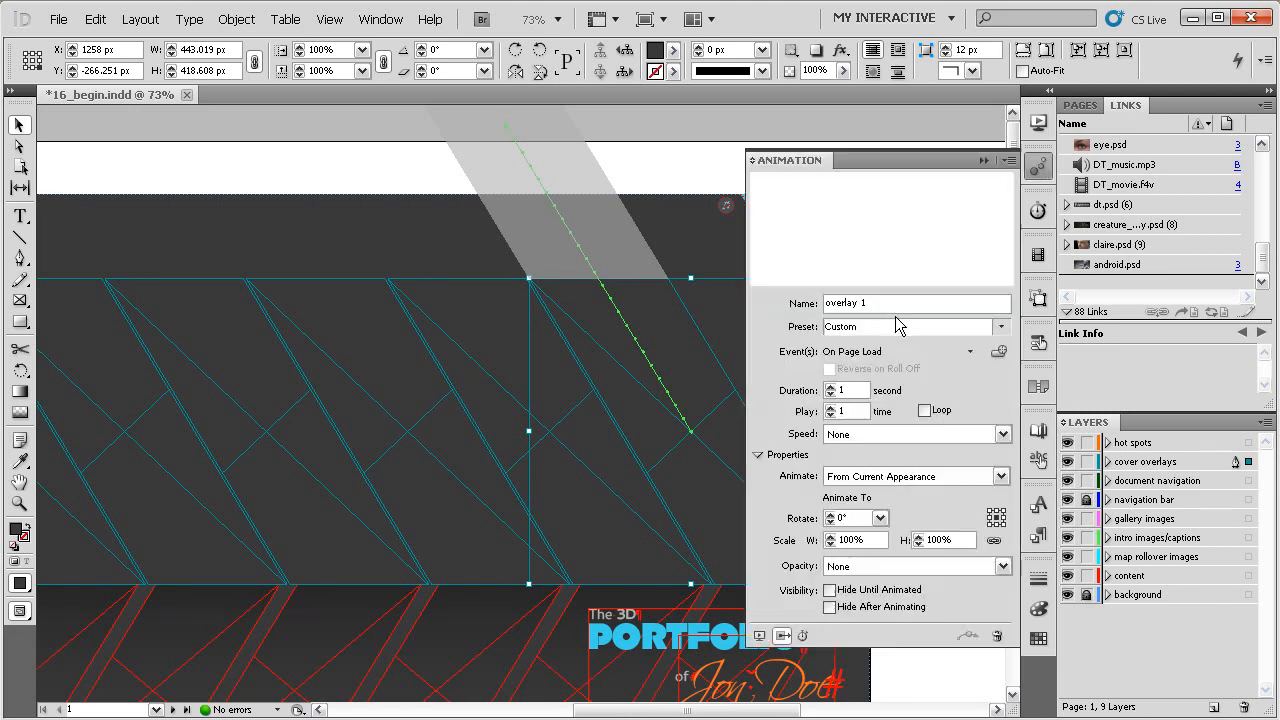
pyautogui.moveTo(598, 380); pyautogui.dragTo(495, 374)
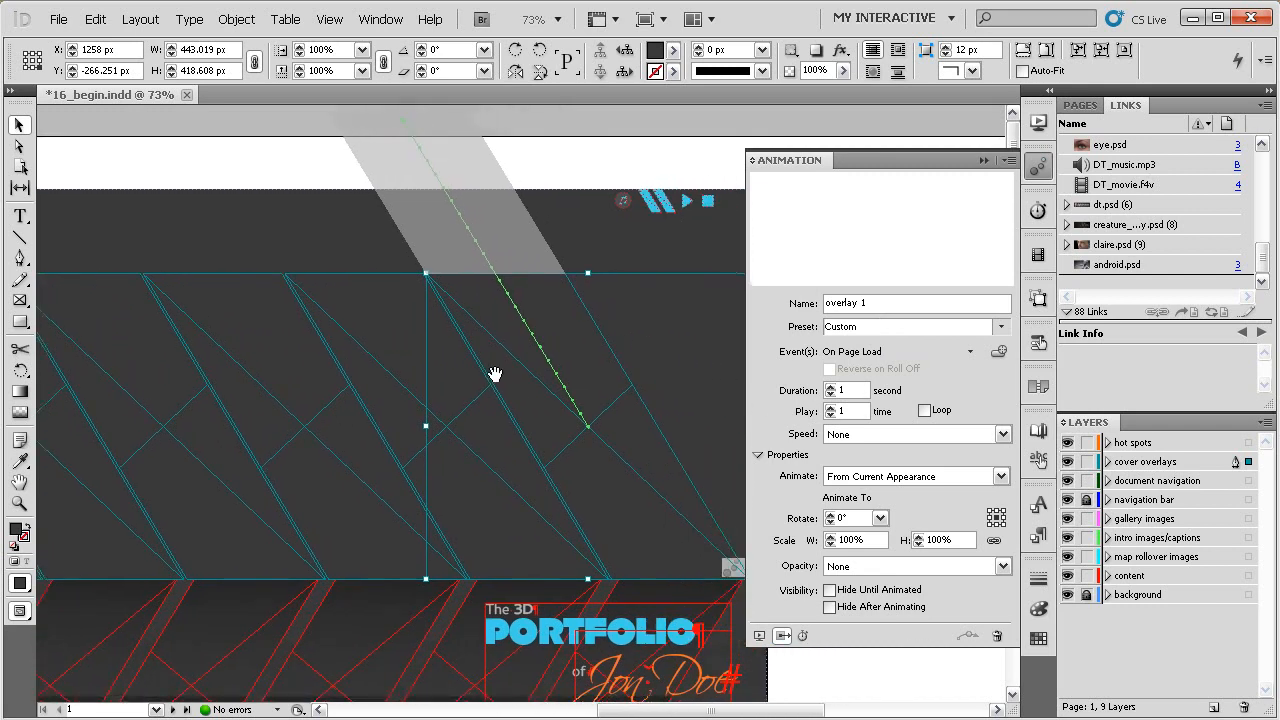
pyautogui.moveTo(645, 309); pyautogui.dragTo(530, 472)
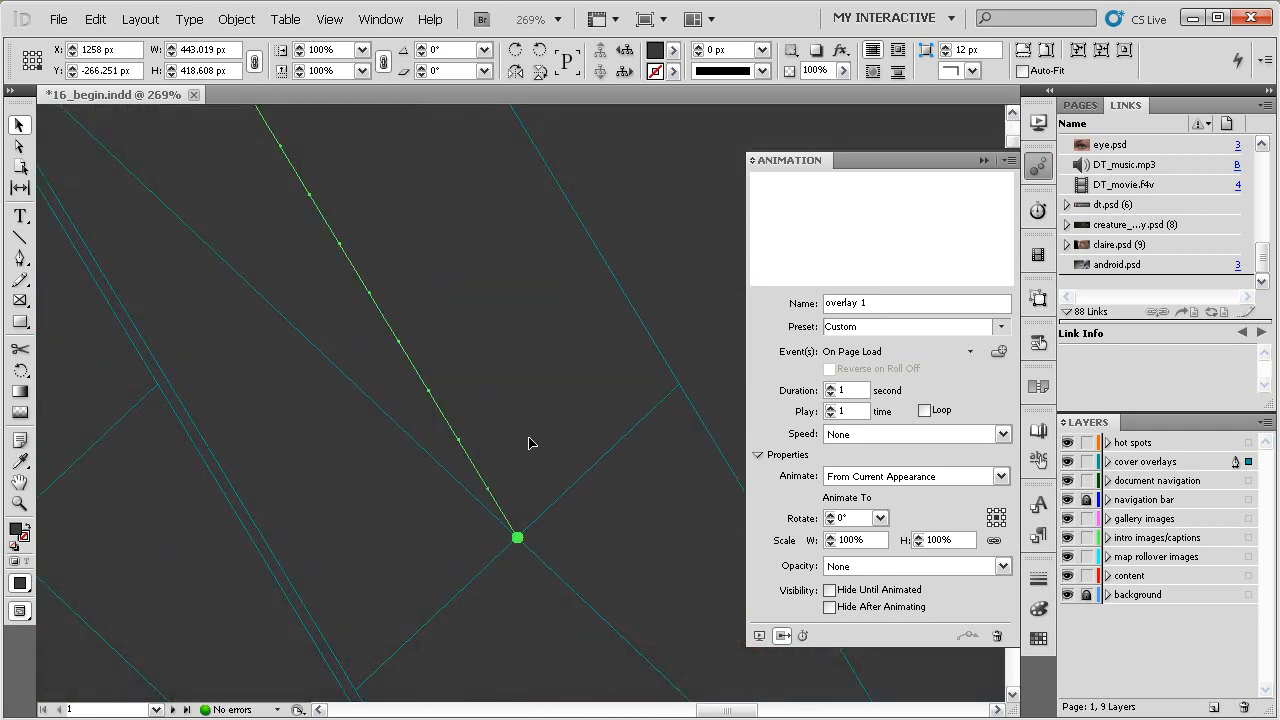
pyautogui.keyDown('ctrl'); pyautogui.keyDown('alt'); pyautogui.click(561, 442); pyautogui.keyUp('alt'); pyautogui.keyUp('ctrl')
pyautogui.keyDown('ctrl'); pyautogui.keyDown('alt'); pyautogui.click(561, 442); pyautogui.keyUp('alt'); pyautogui.keyUp('ctrl')
pyautogui.keyDown('ctrl'); pyautogui.keyDown('alt'); pyautogui.click(561, 442); pyautogui.keyUp('alt'); pyautogui.keyUp('ctrl')
pyautogui.keyDown('ctrl'); pyautogui.keyDown('alt'); pyautogui.click(561, 442); pyautogui.keyUp('alt'); pyautogui.keyUp('ctrl')
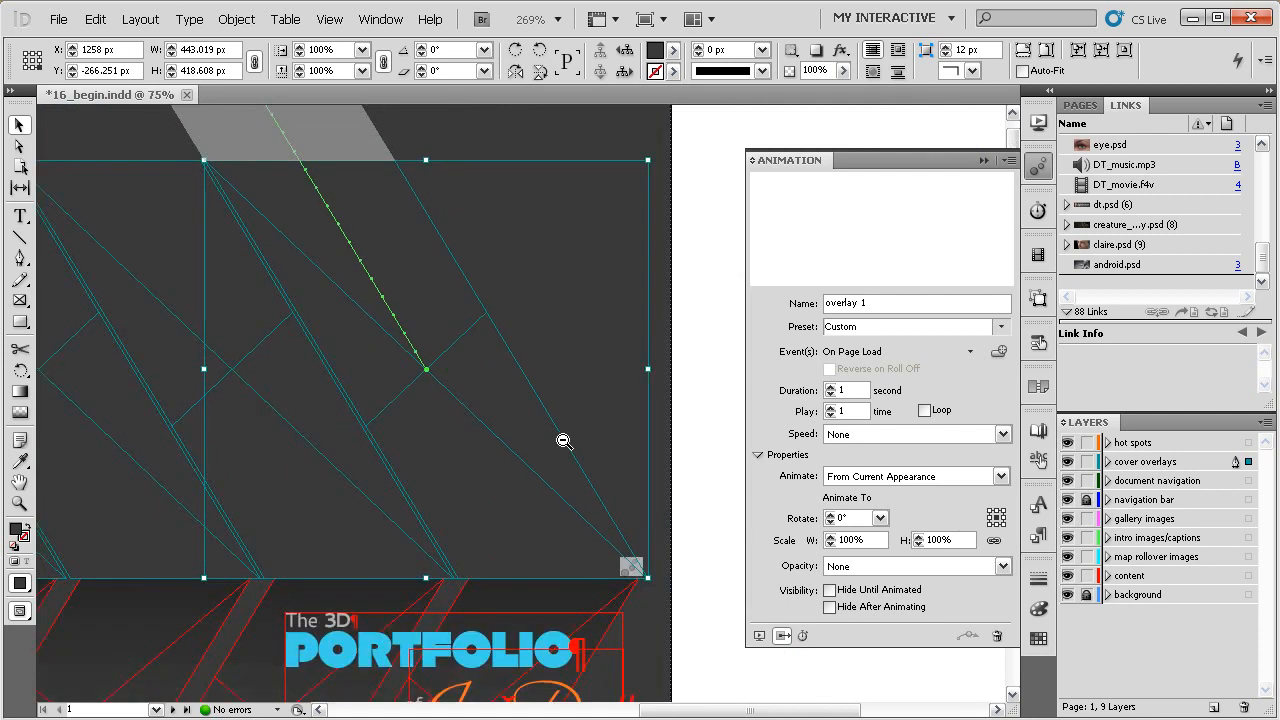
pyautogui.keyDown('ctrl'); pyautogui.keyDown('alt'); pyautogui.click(561, 442); pyautogui.keyUp('alt'); pyautogui.keyUp('ctrl')
pyautogui.moveTo(427, 346); pyautogui.dragTo(577, 460)
pyautogui.keyDown('ctrl'); pyautogui.keyDown('alt'); pyautogui.click(543, 437); pyautogui.keyUp('alt'); pyautogui.keyUp('ctrl')
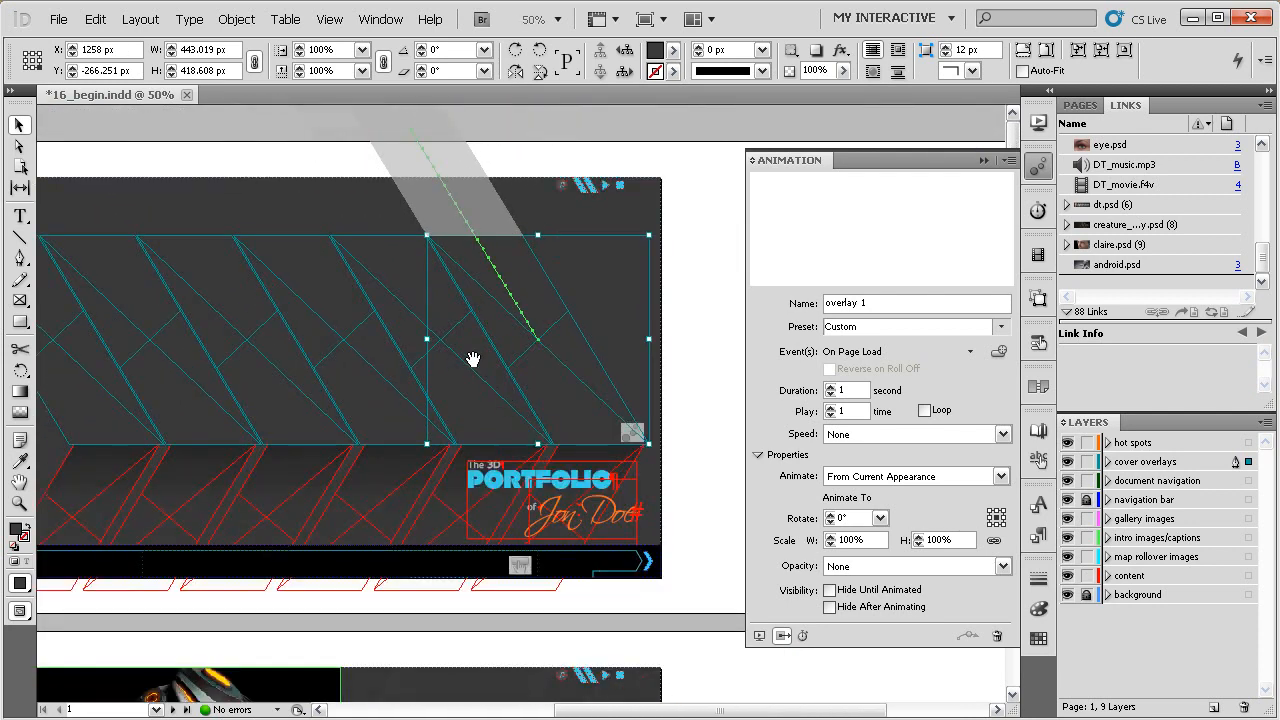
# - Lengthen the motion path from its upper end to about 765 px at the same angle, keeping its lower end in place
pyautogui.click(441, 187)
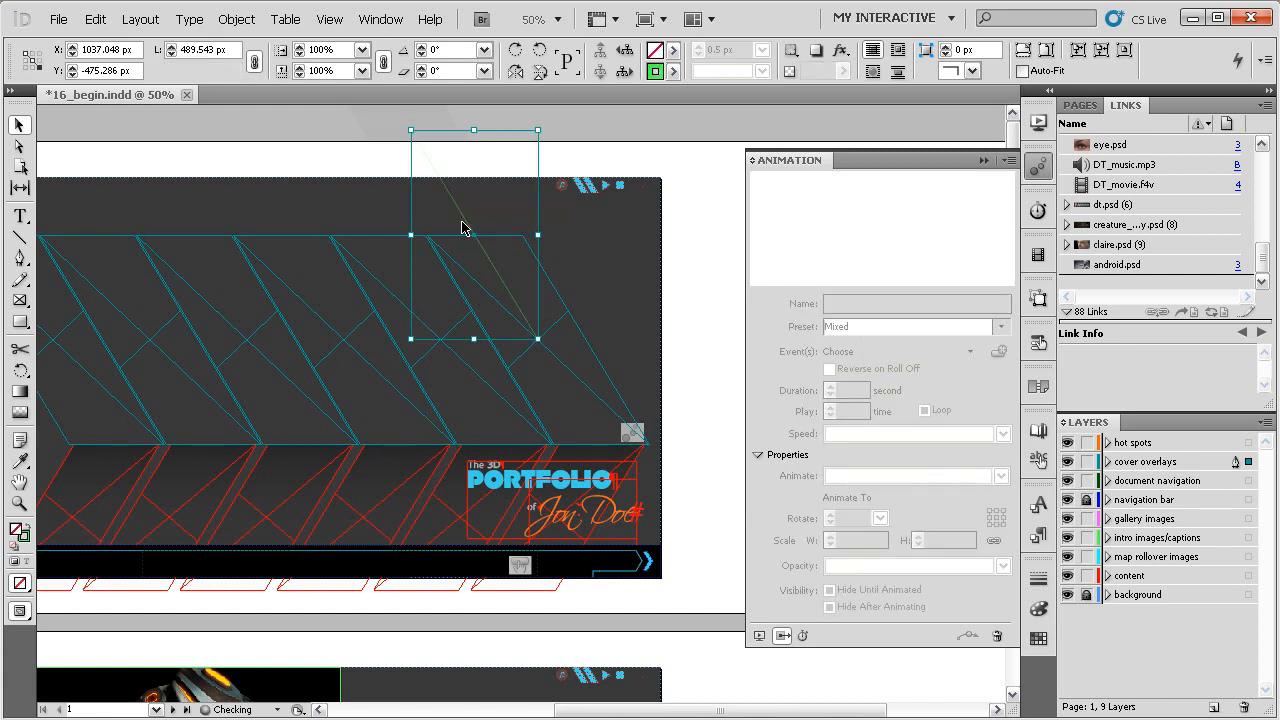
pyautogui.moveTo(451, 206); pyautogui.dragTo(536, 289)
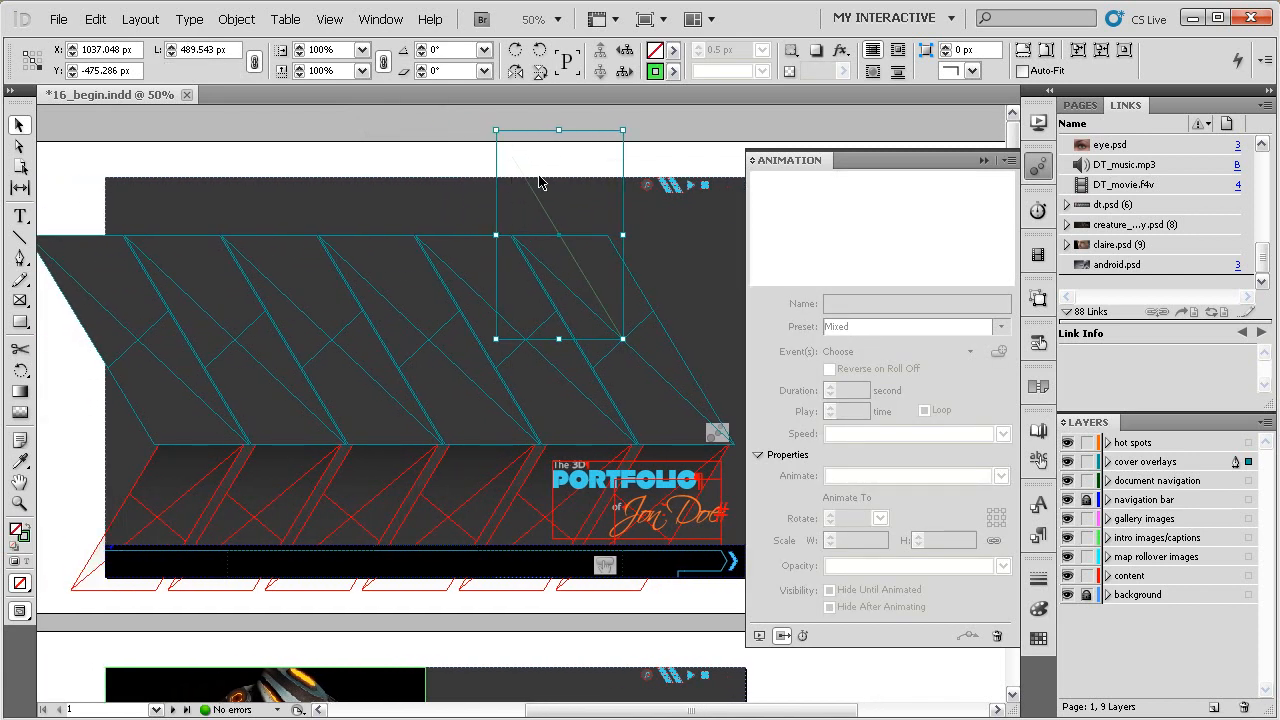
pyautogui.keyDown('ctrl'); pyautogui.keyDown('alt'); pyautogui.click(508, 206); pyautogui.keyUp('alt'); pyautogui.keyUp('ctrl')
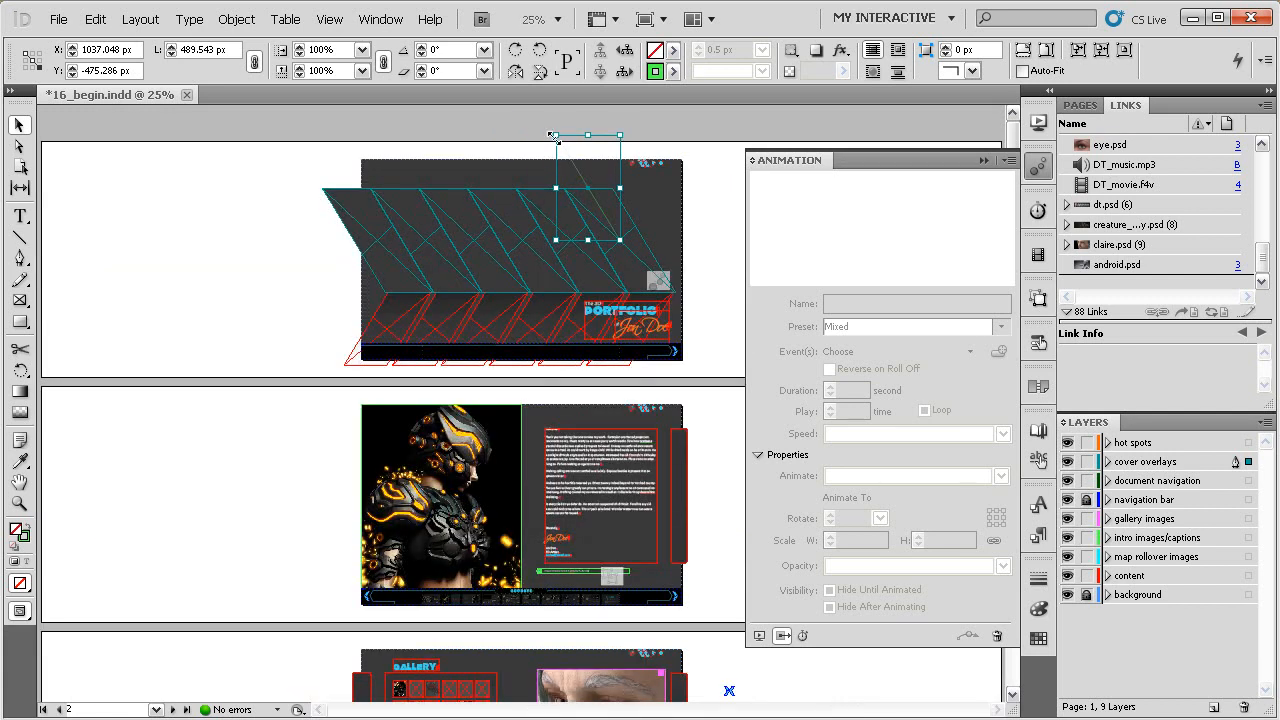
pyautogui.moveTo(556, 136); pyautogui.dragTo(515, 114)
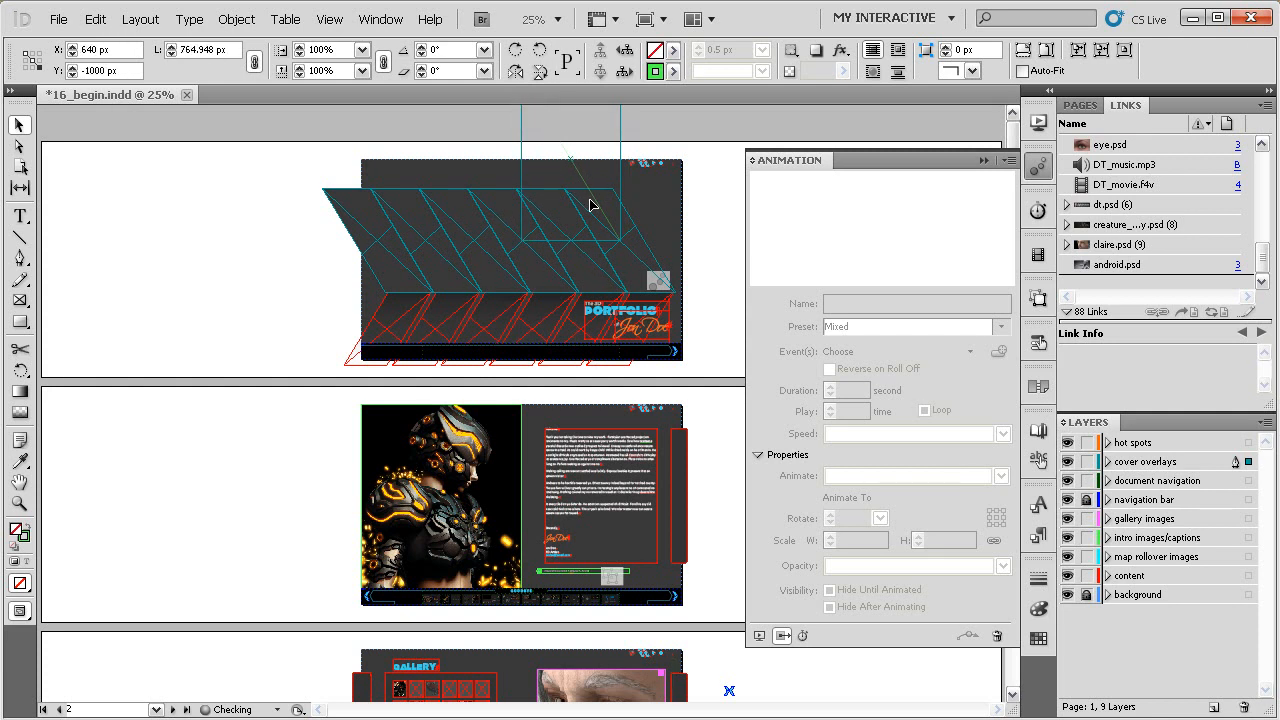
# - Reselect the rightmost overlay and examine its lengthened motion path above the page
pyautogui.click(717, 200)
pyautogui.click(621, 229)
pyautogui.moveTo(564, 288); pyautogui.dragTo(496, 355)
pyautogui.moveTo(493, 280); pyautogui.dragTo(514, 294)
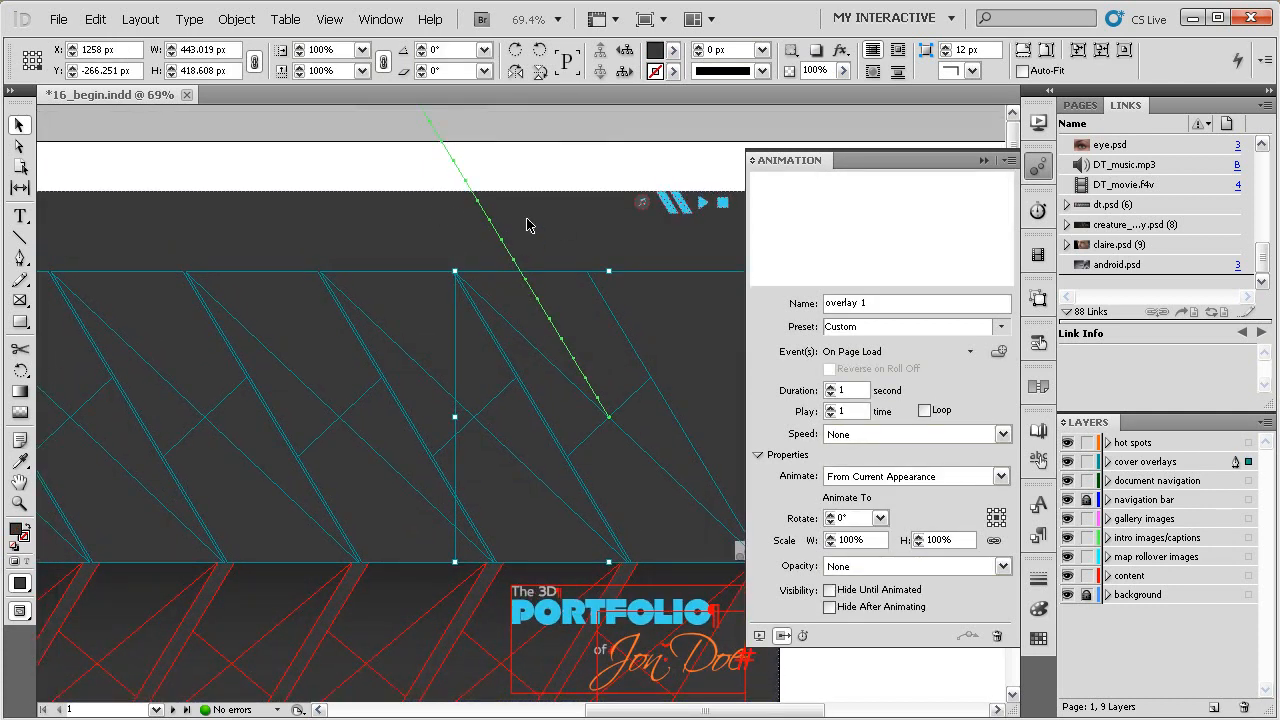
pyautogui.moveTo(549, 333); pyautogui.dragTo(552, 318)
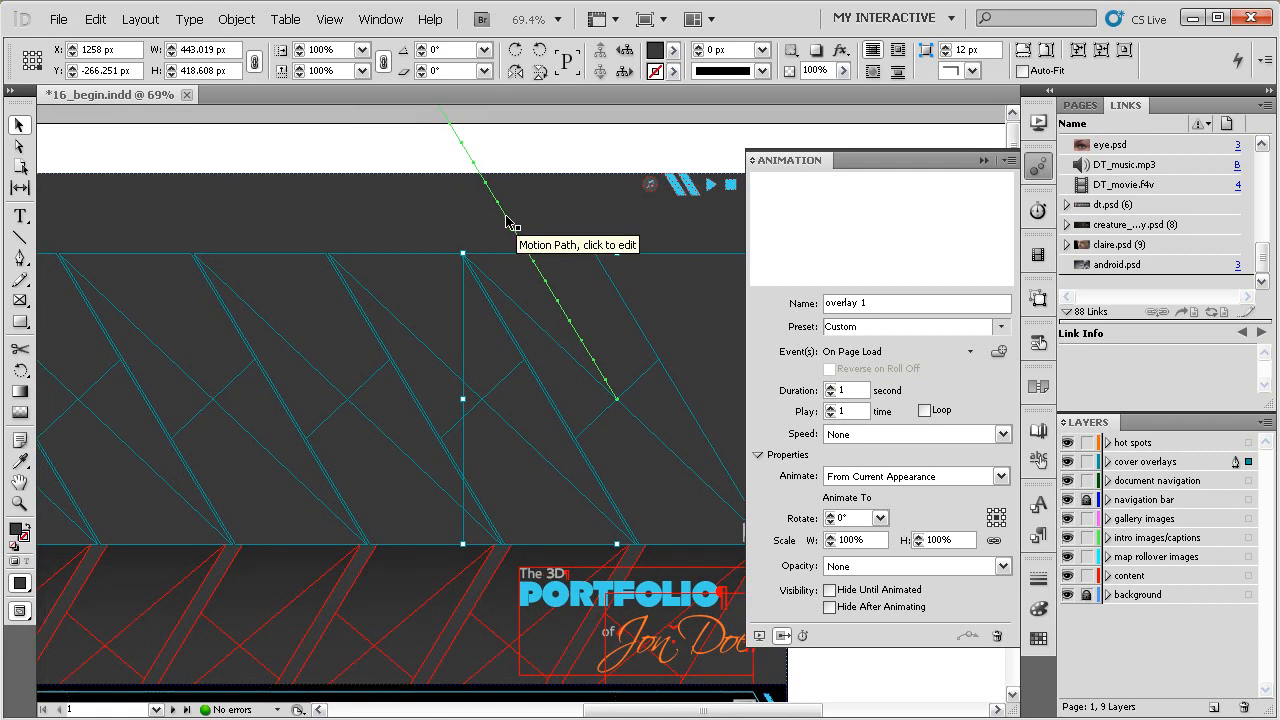
pyautogui.moveTo(583, 340); pyautogui.dragTo(503, 320)
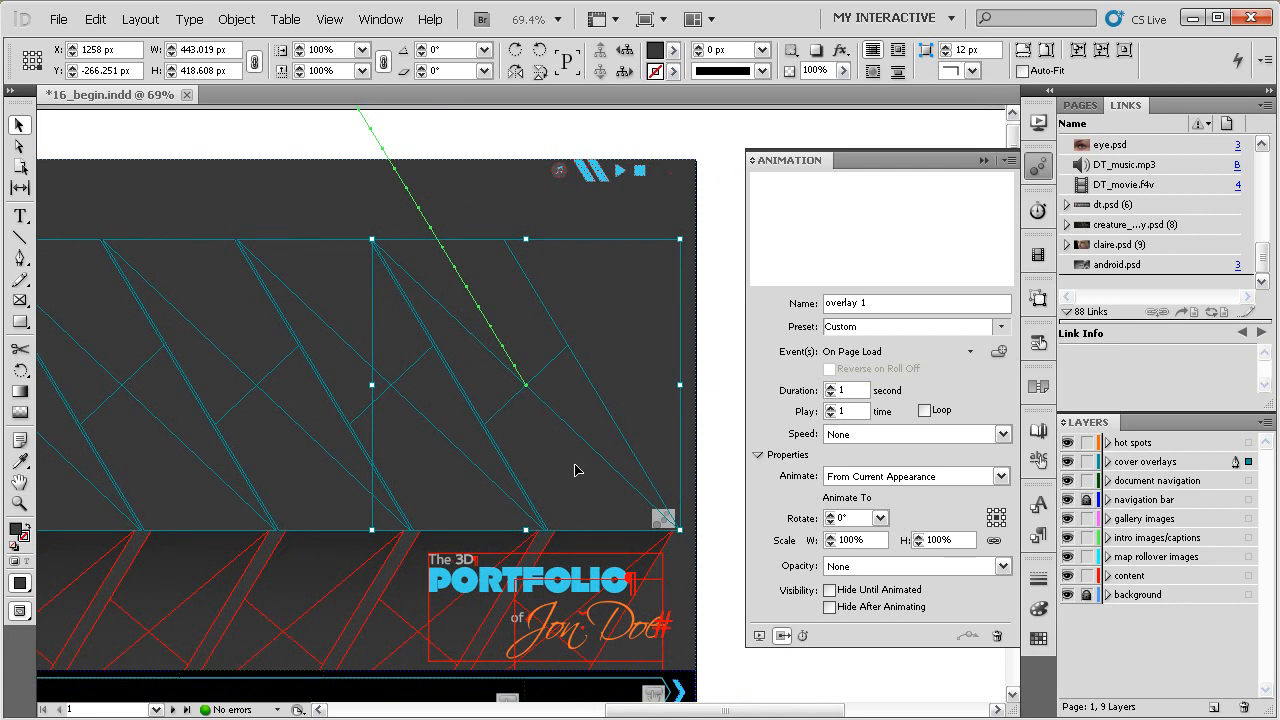
# - Set the rightmost overlay's animation to a duration of 0.25 seconds with Ease In speed
pyautogui.doubleClick(830, 396)
pyautogui.click(830, 396)
pyautogui.click(955, 433)
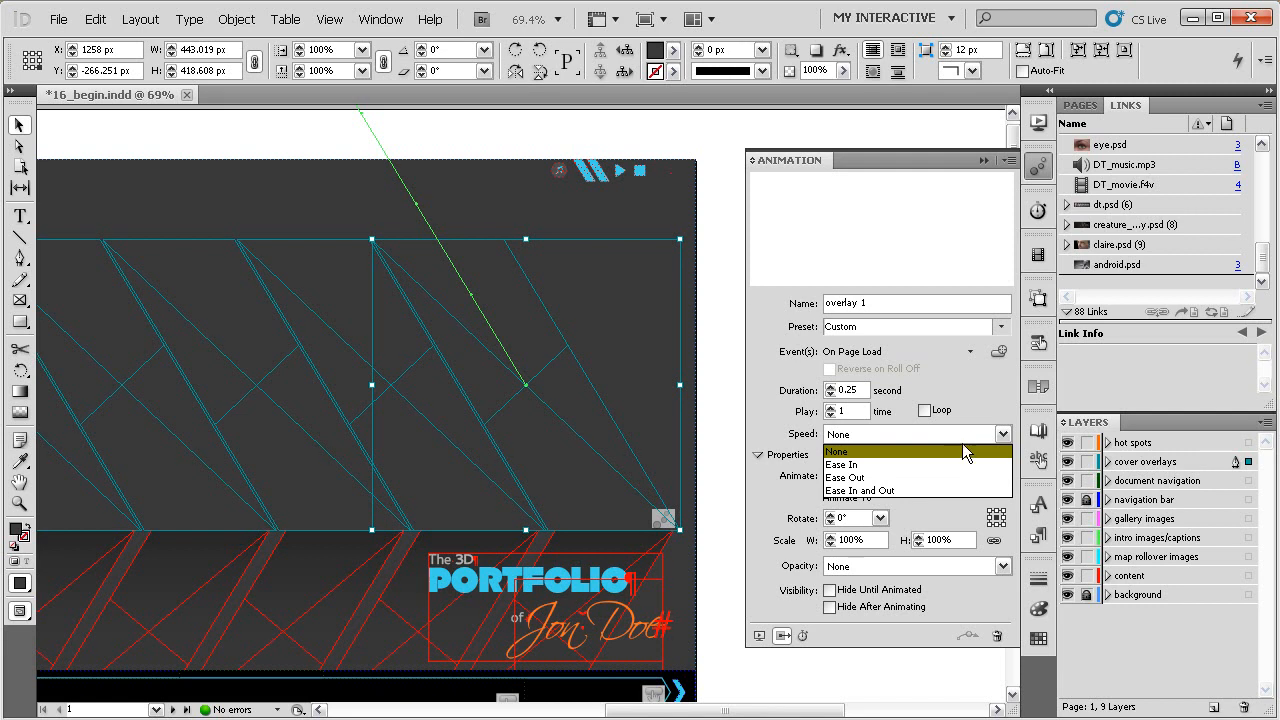
pyautogui.click(867, 465)
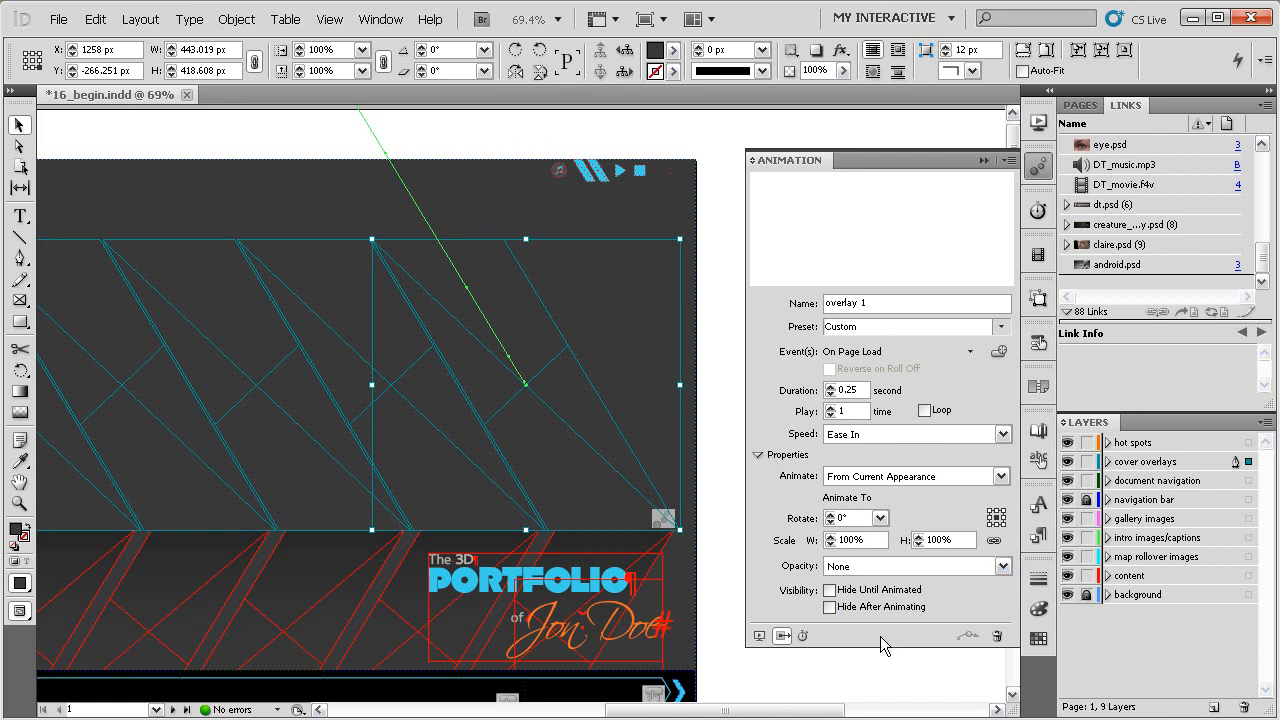
# - Select the rightmost overlay together with the creature image beneath it and preview only that selection's animation
pyautogui.moveTo(533, 203); pyautogui.dragTo(457, 323)
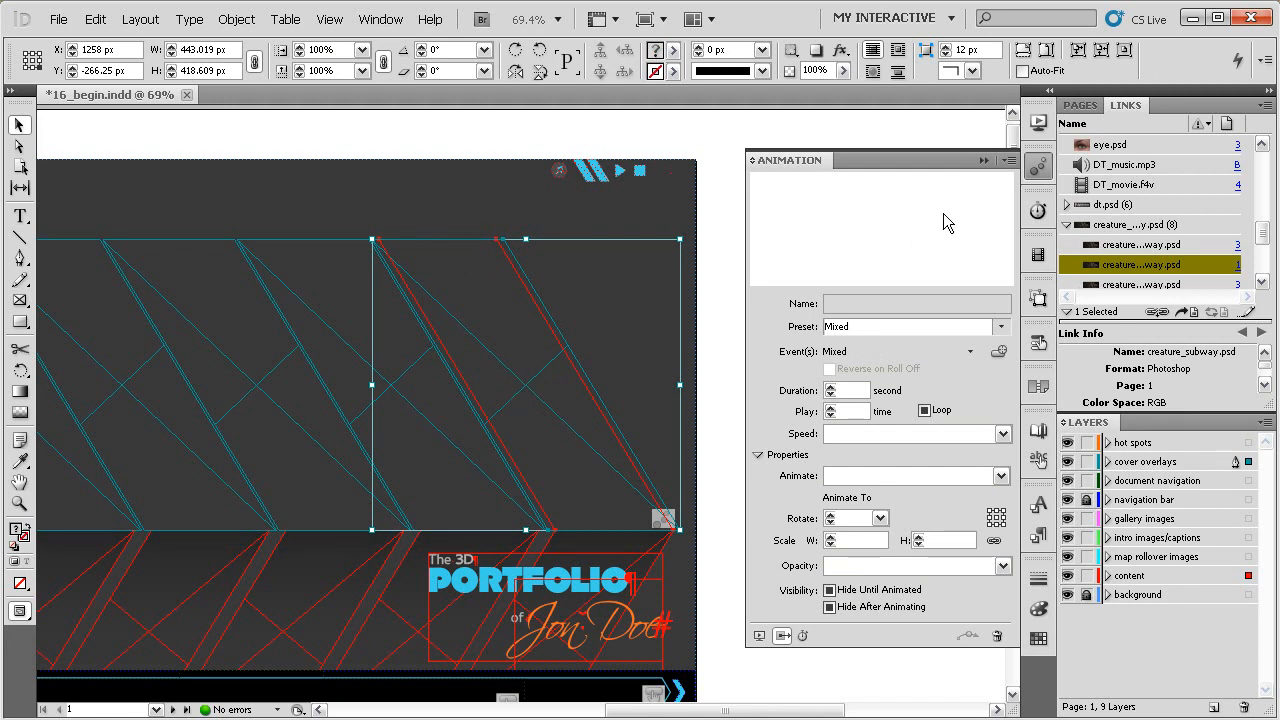
pyautogui.click(1038, 121)
pyautogui.click(952, 697)
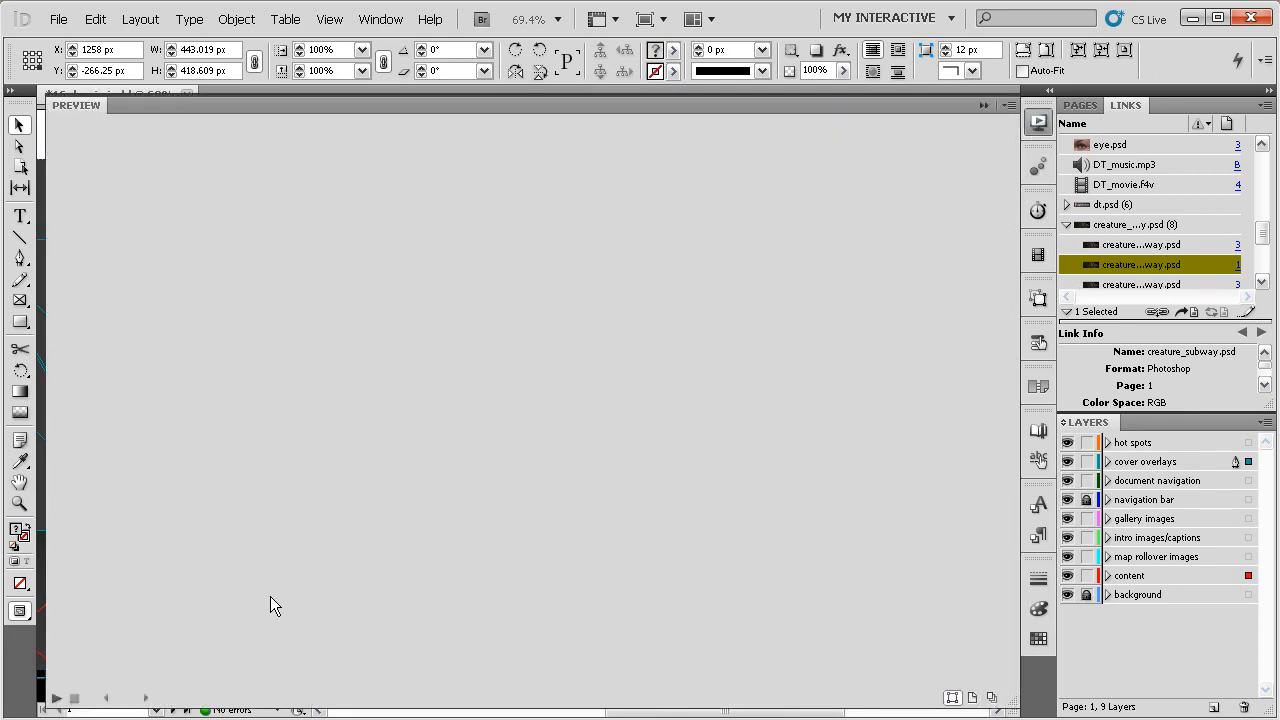
pyautogui.click(55, 699)
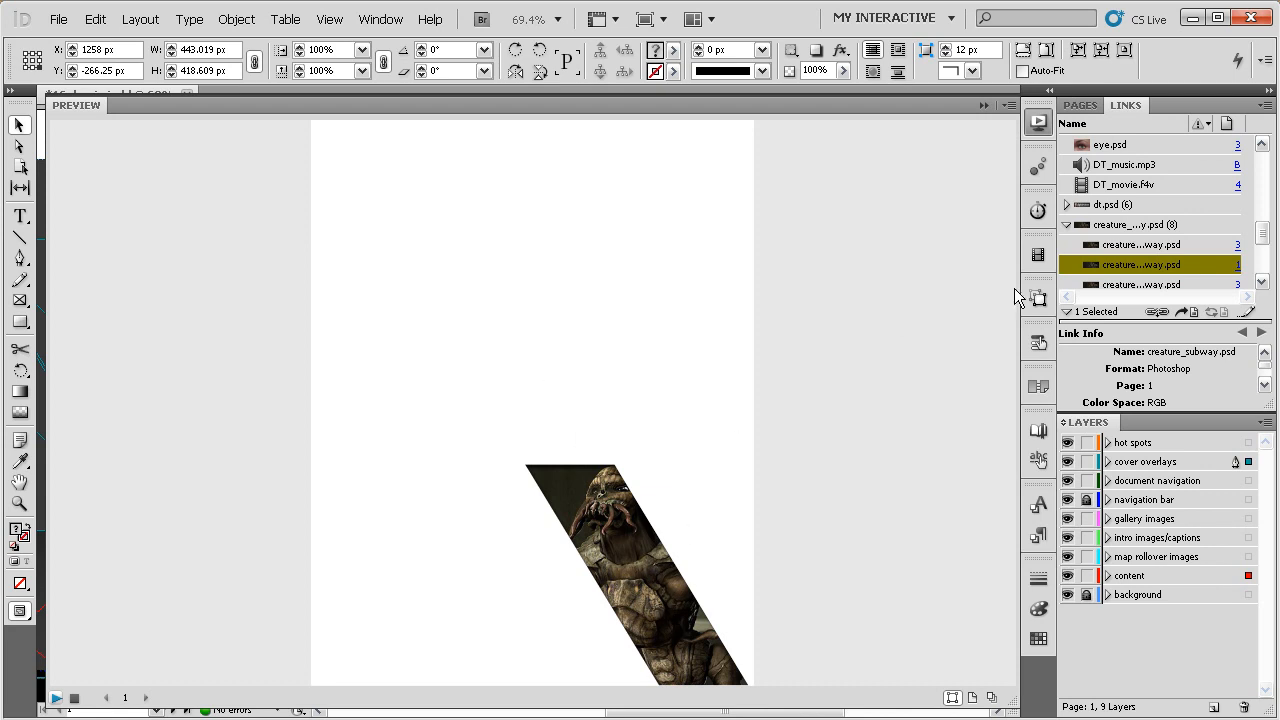
pyautogui.click(1038, 122)
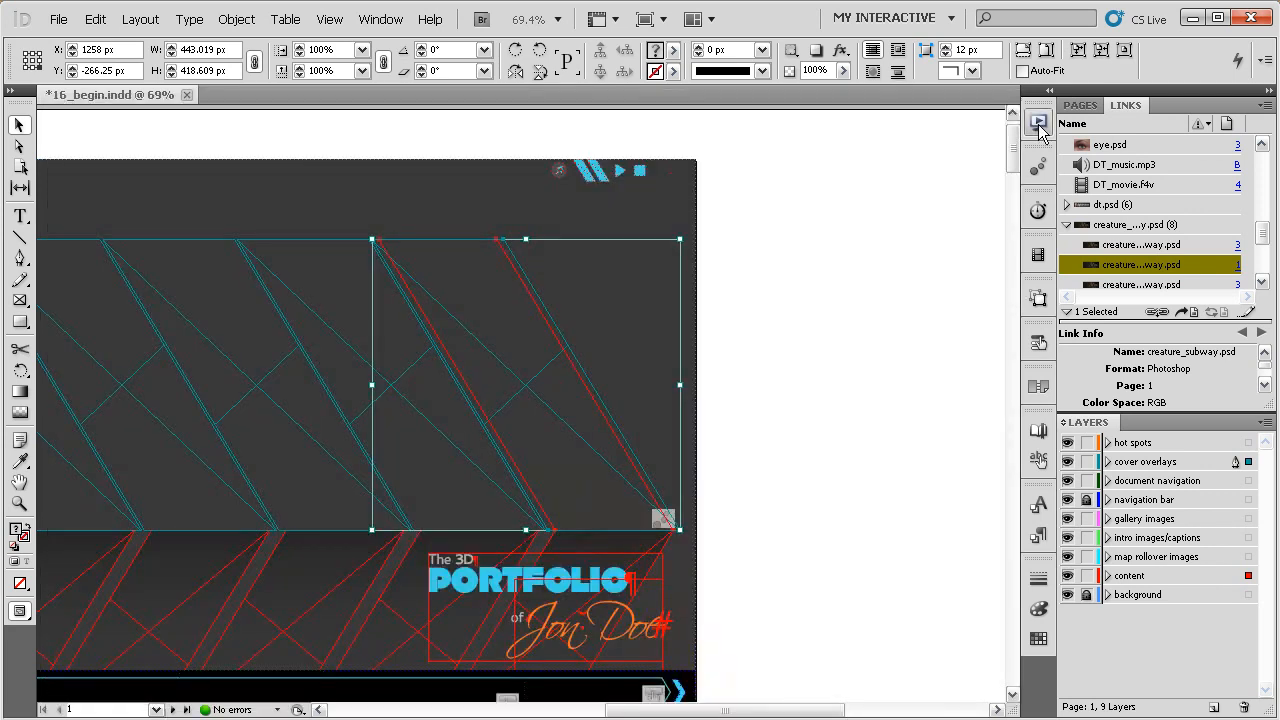
# - Copy the rightmost overlay's motion path and clear the selection
pyautogui.click(827, 220)
pyautogui.moveTo(526, 269); pyautogui.dragTo(695, 265)
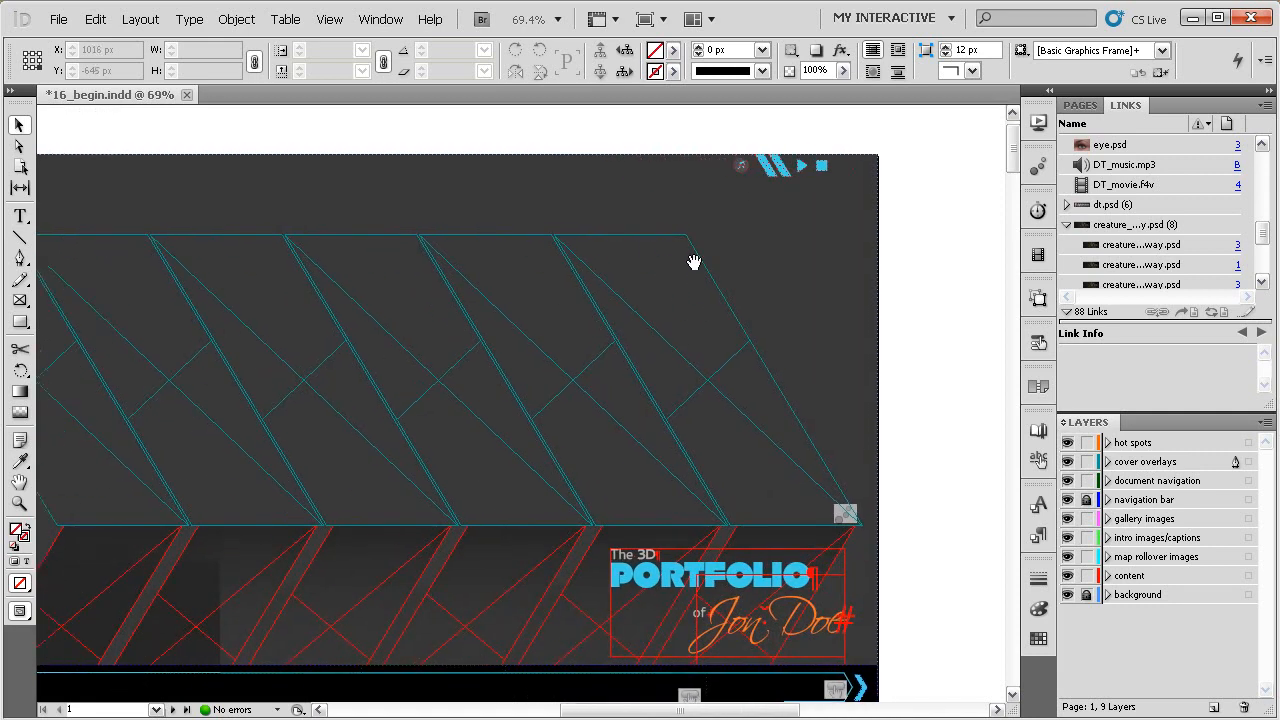
pyautogui.moveTo(616, 308); pyautogui.dragTo(741, 342)
pyautogui.click(790, 344)
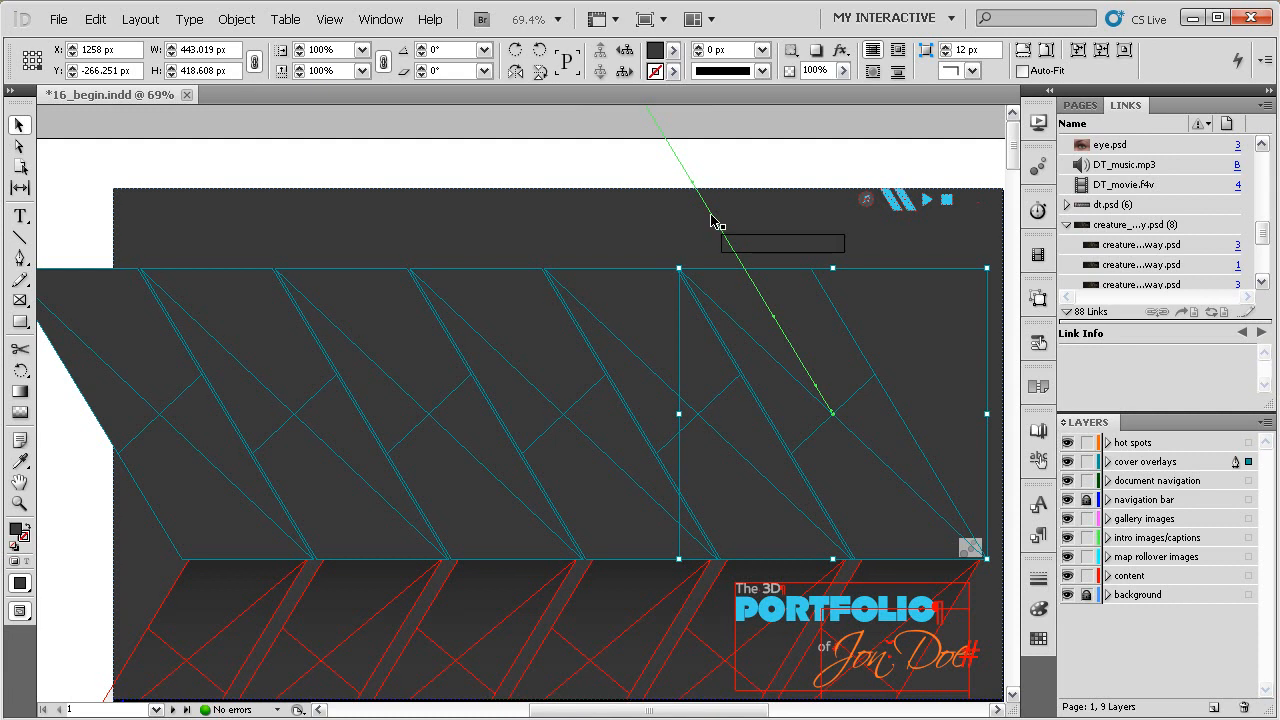
pyautogui.click(706, 197)
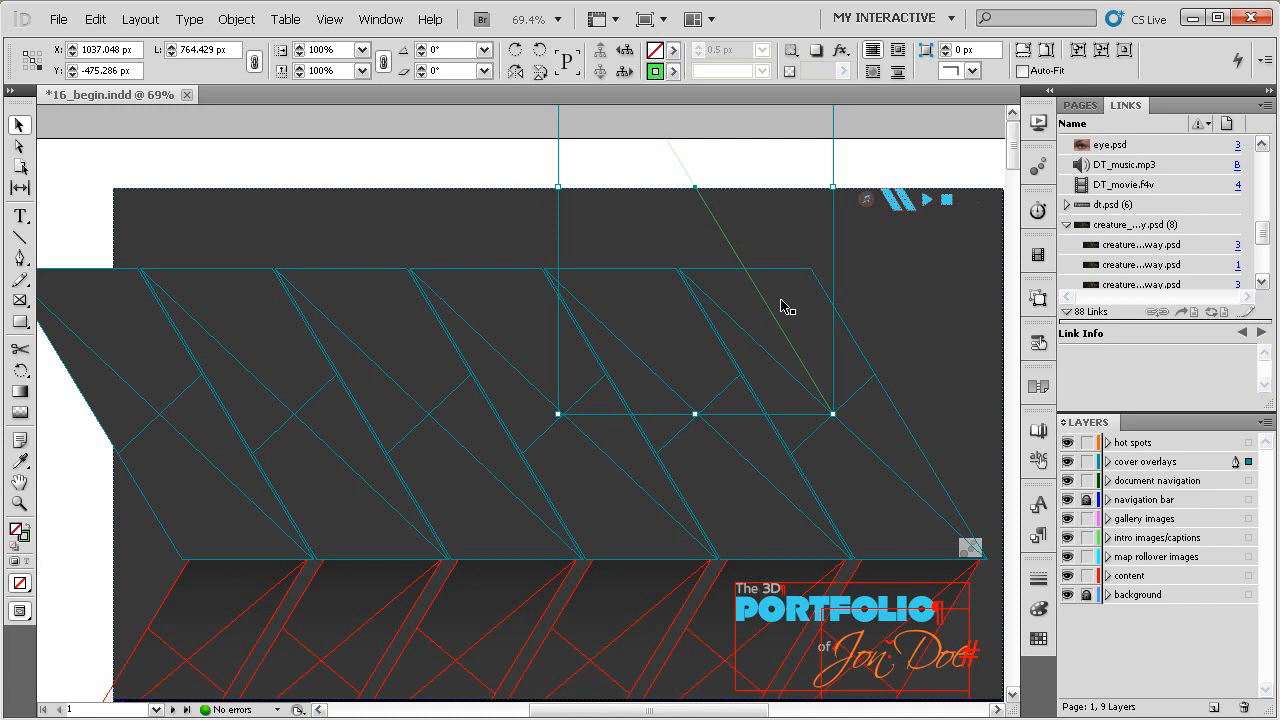
pyautogui.press('Delete')
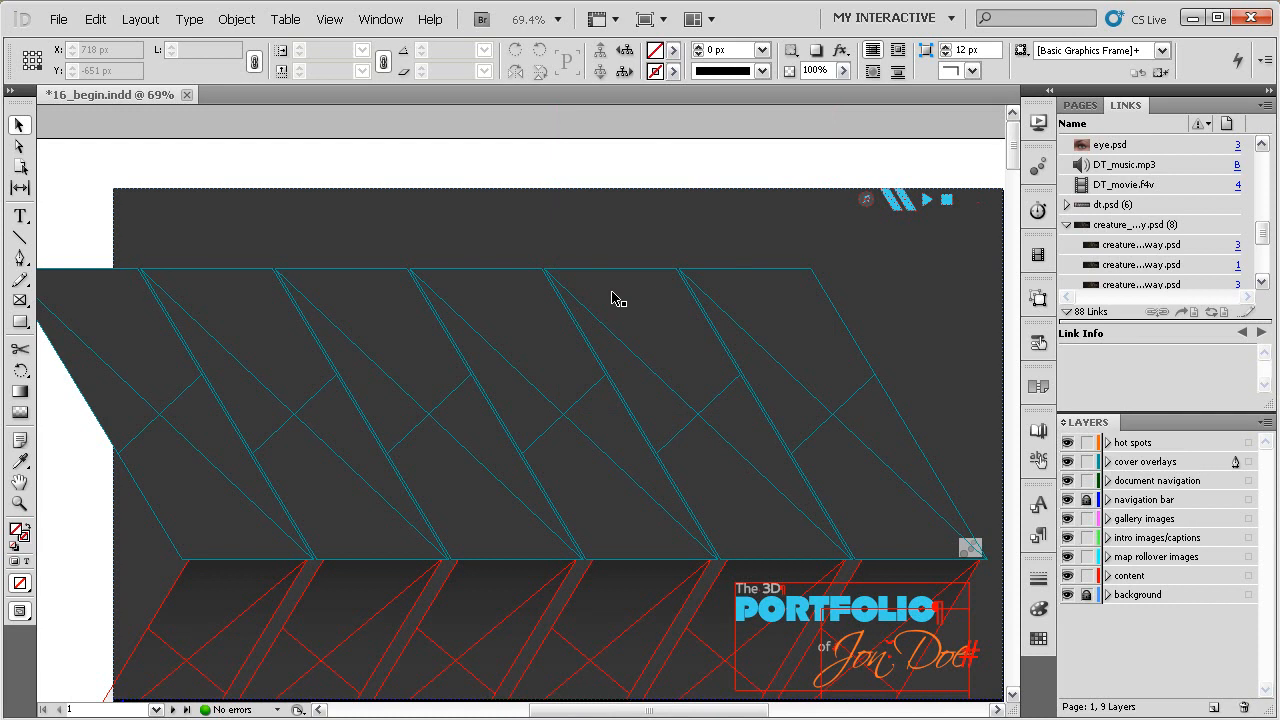
# - Paste the path as a slanted line and place its lower end at the center of the second overlay from the right
pyautogui.hotkey('ctrl', 'z')
pyautogui.hscroll(-3, 657, 354)
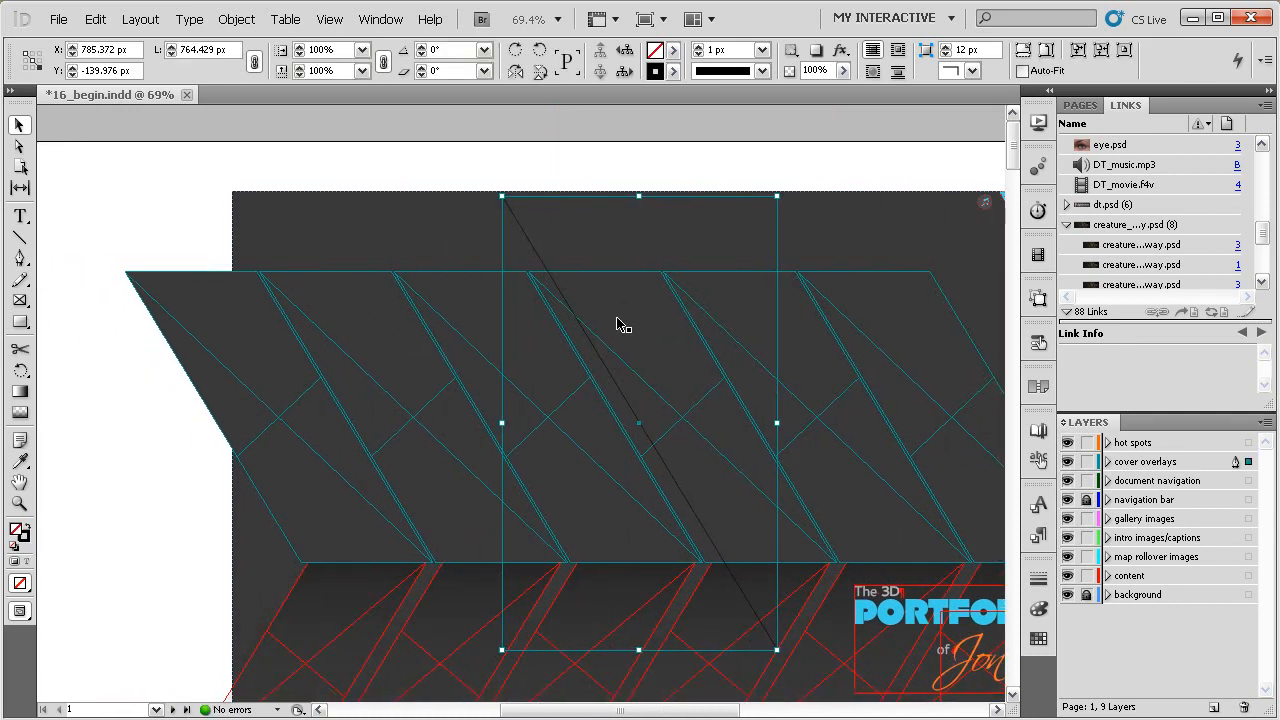
pyautogui.moveTo(535, 259); pyautogui.dragTo(657, 166)
pyautogui.moveTo(782, 377); pyautogui.dragTo(720, 259)
# - Select the second overlay from the right with its line and convert the line to the overlay's motion path
pyautogui.click(843, 463)
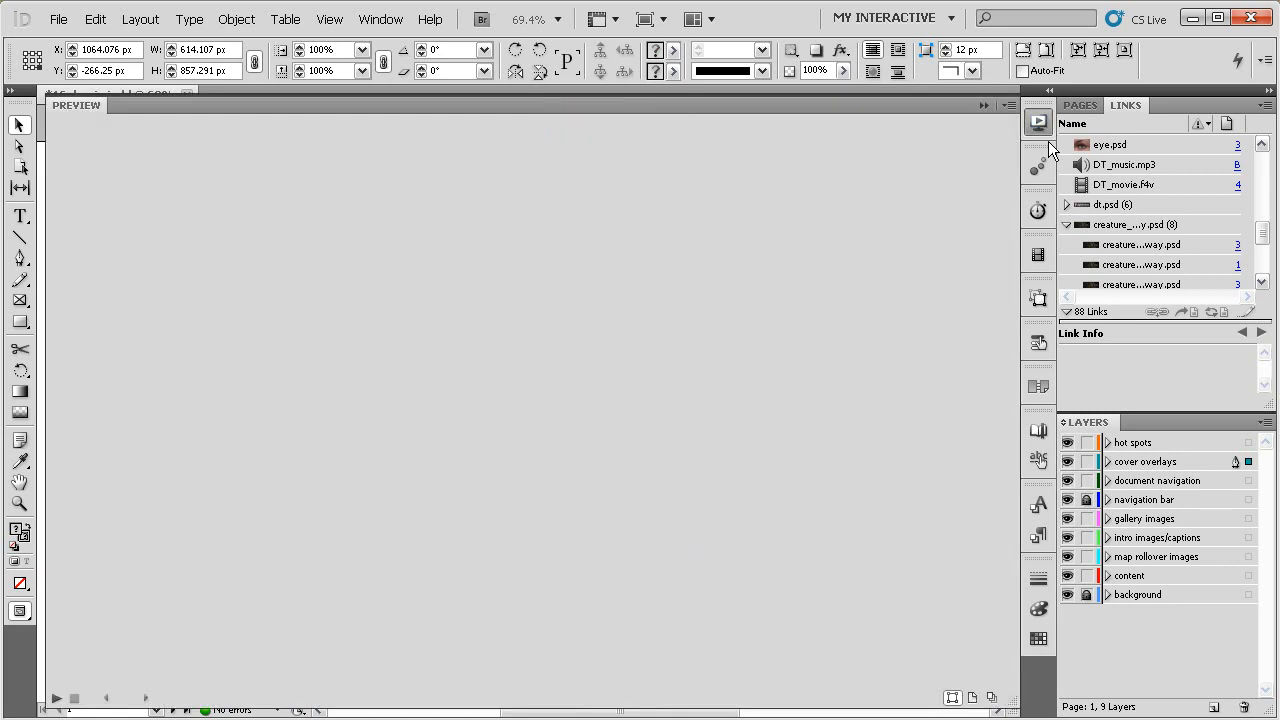
pyautogui.click(1039, 167)
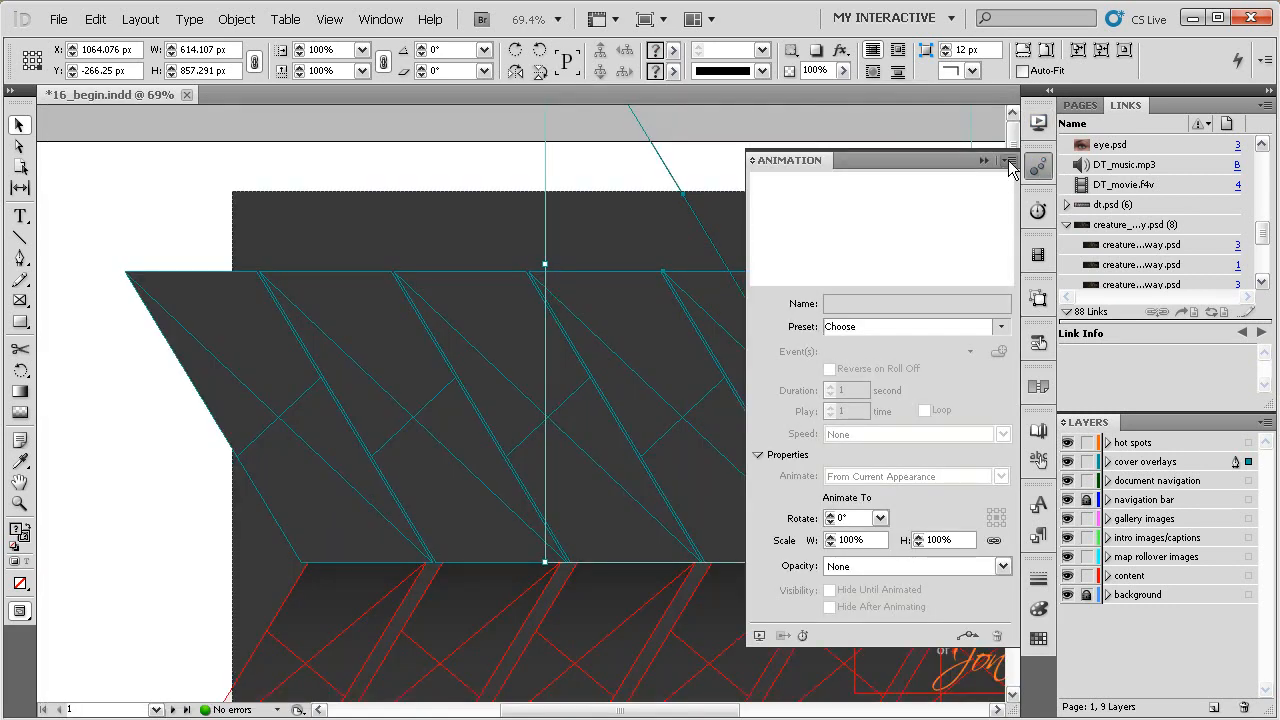
pyautogui.rightClick(1035, 166)
pyautogui.click(1060, 248)
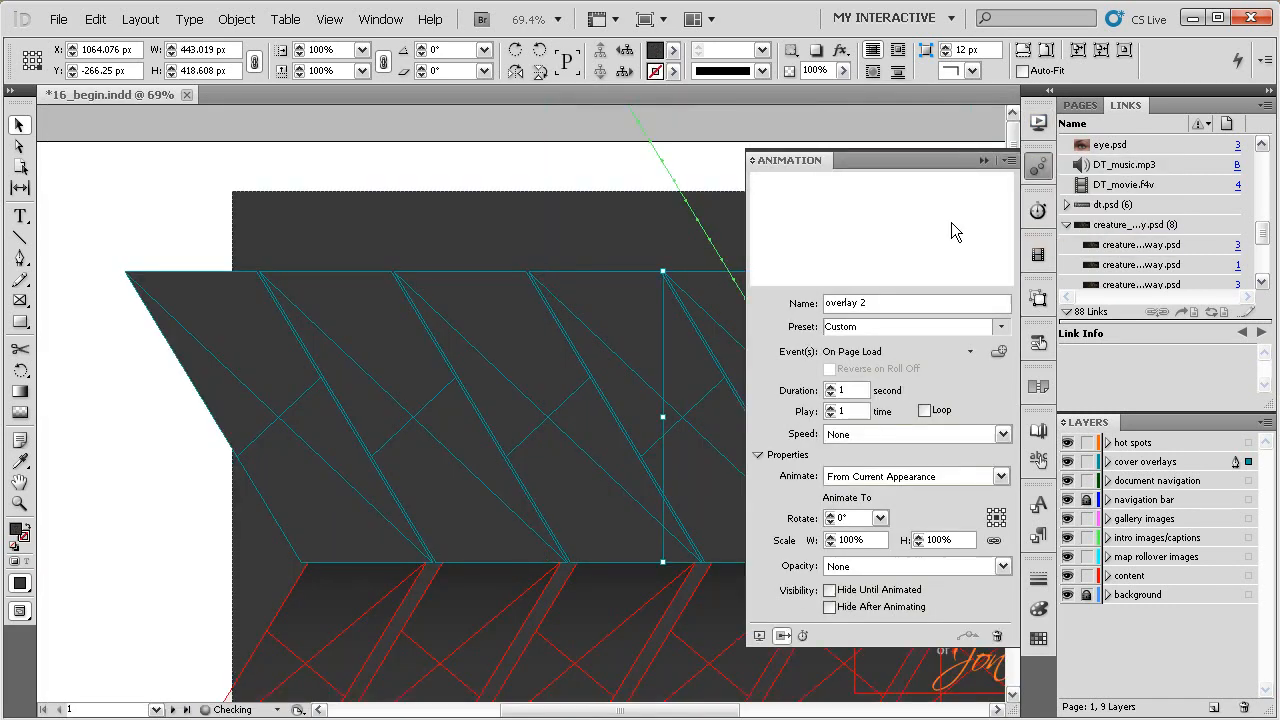
# - Paste another slanted line and place its lower end at the center of the third overlay from the right
pyautogui.click(543, 206)
pyautogui.moveTo(504, 300); pyautogui.dragTo(588, 314)
pyautogui.hotkey('ctrl', 'v')
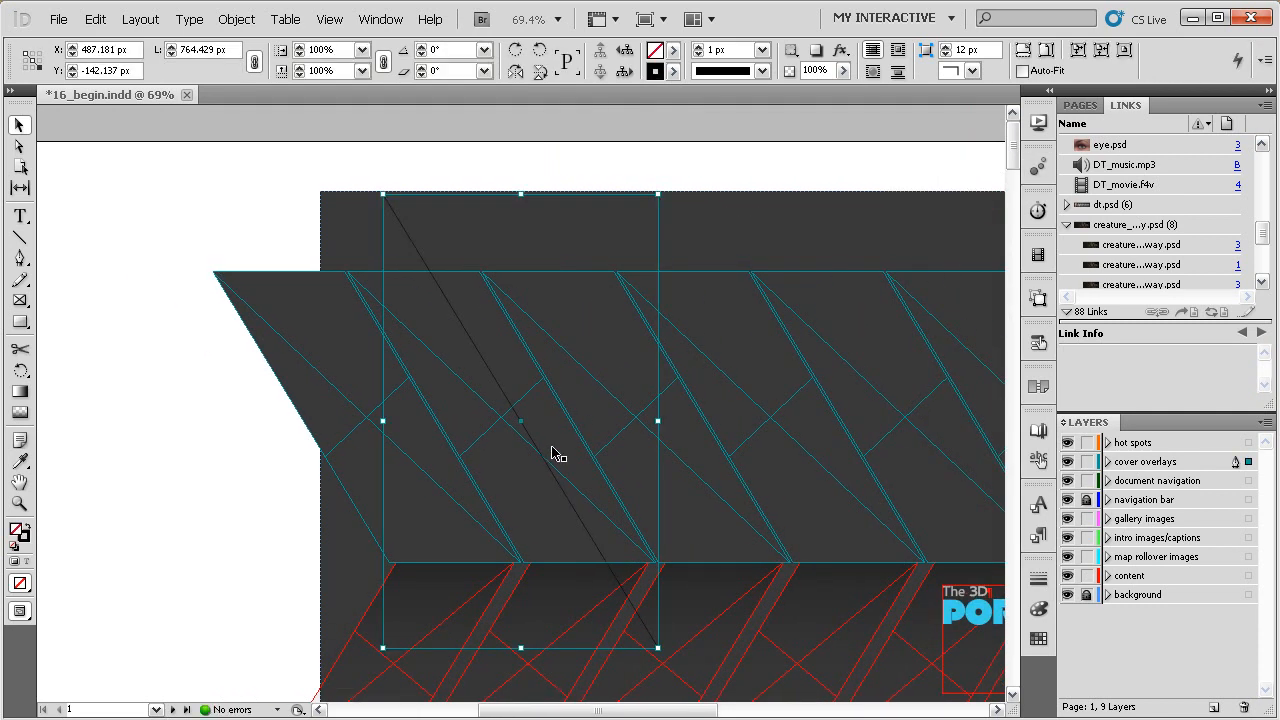
pyautogui.moveTo(550, 472); pyautogui.dragTo(665, 243)
# - Paste another slanted line and place its lower end at the center of the leftmost overlay
pyautogui.hotkey('ctrl', 'z')
pyautogui.moveTo(595, 398); pyautogui.dragTo(719, 392)
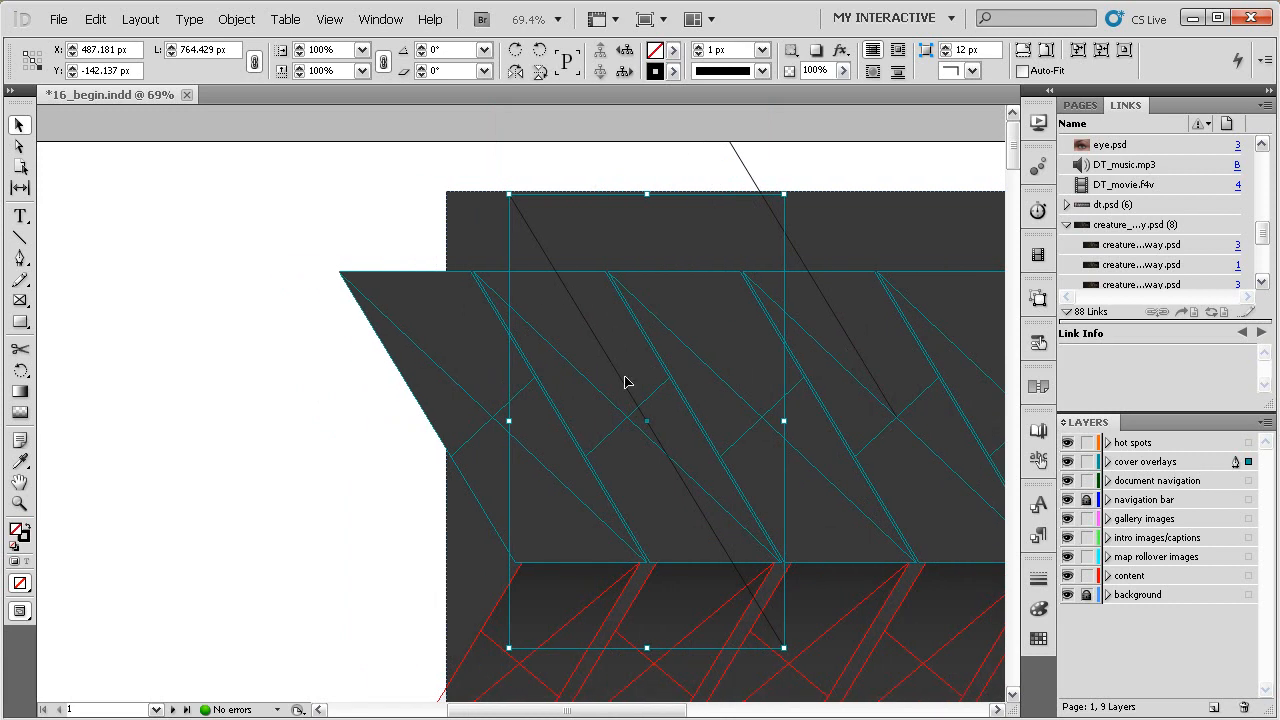
pyautogui.moveTo(620, 385); pyautogui.dragTo(356, 193)
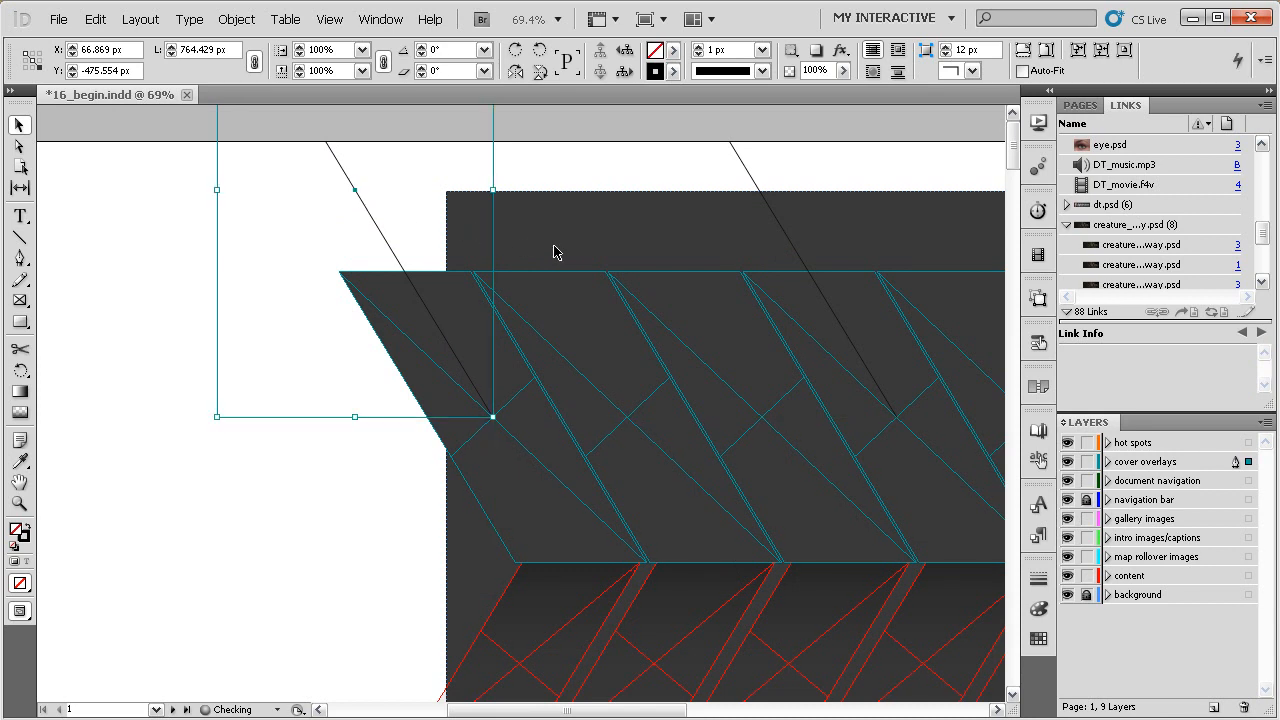
# - Paste two more slanted lines and place their lower ends at the centers of the second and third overlays from the left
pyautogui.hotkey('ctrl', 'v')
pyautogui.moveTo(576, 516); pyautogui.dragTo(549, 288)
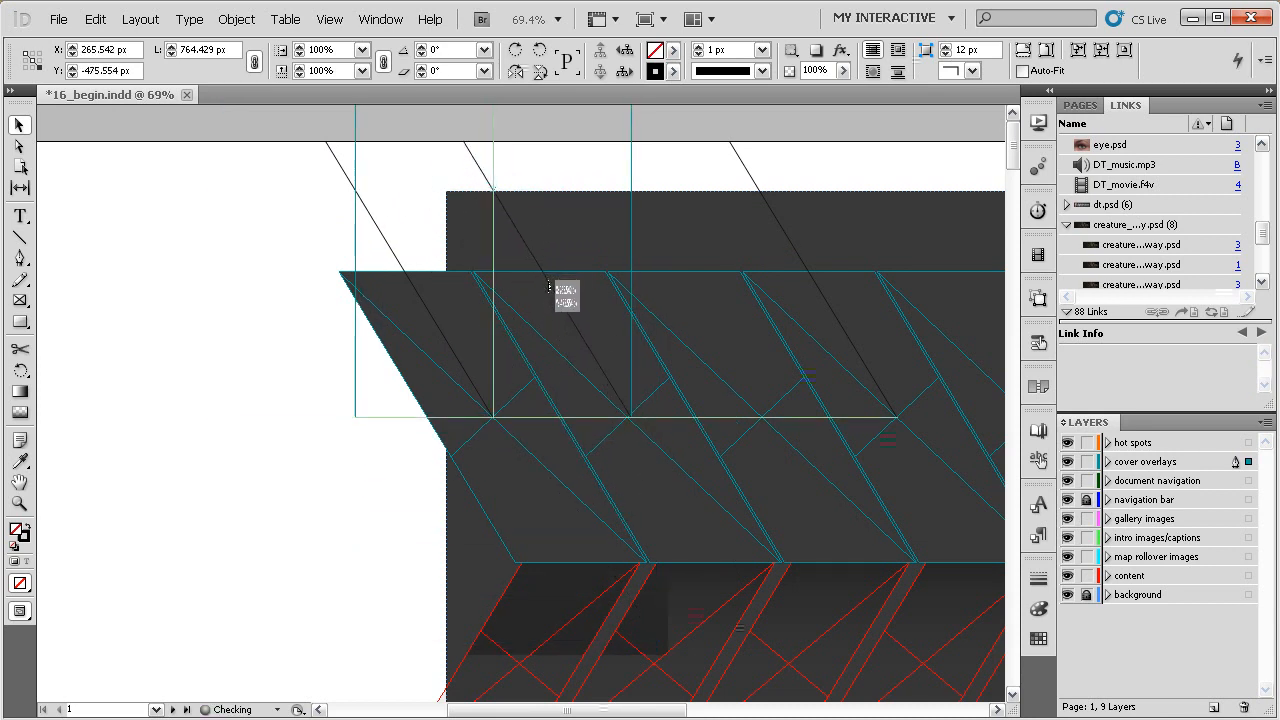
pyautogui.hotkey('ctrl', 'z')
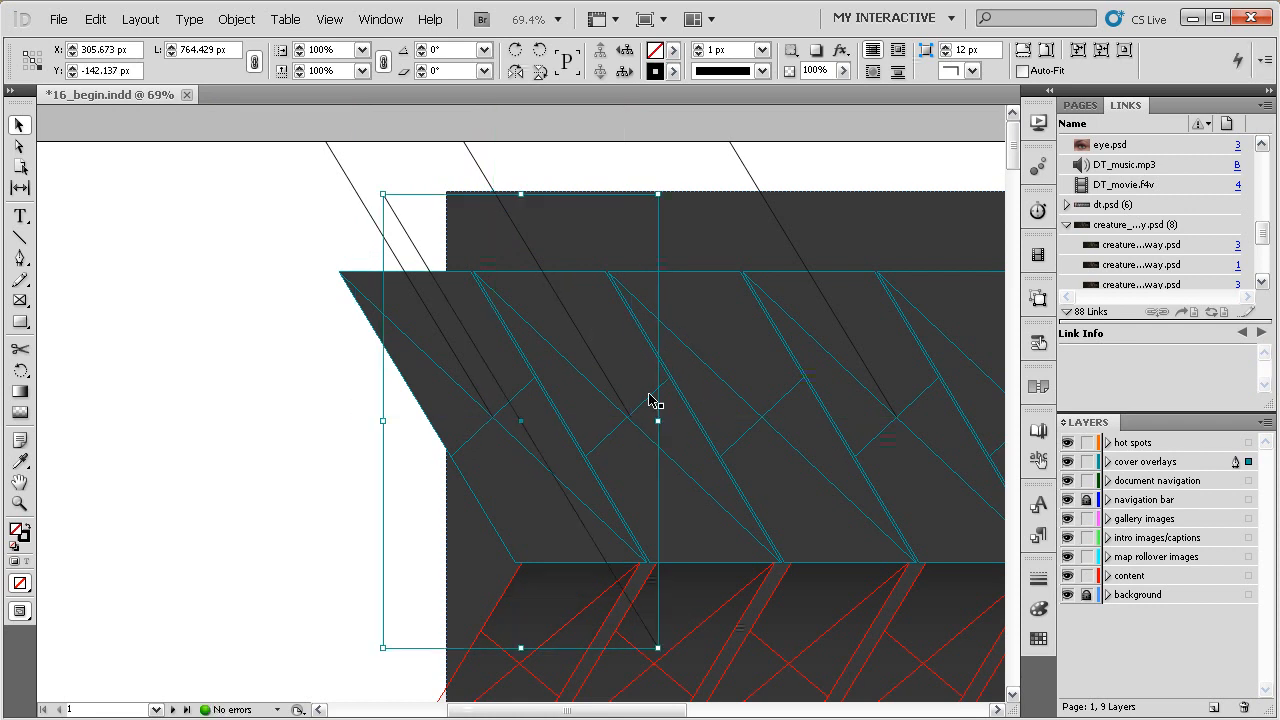
pyautogui.moveTo(563, 495); pyautogui.dragTo(665, 267)
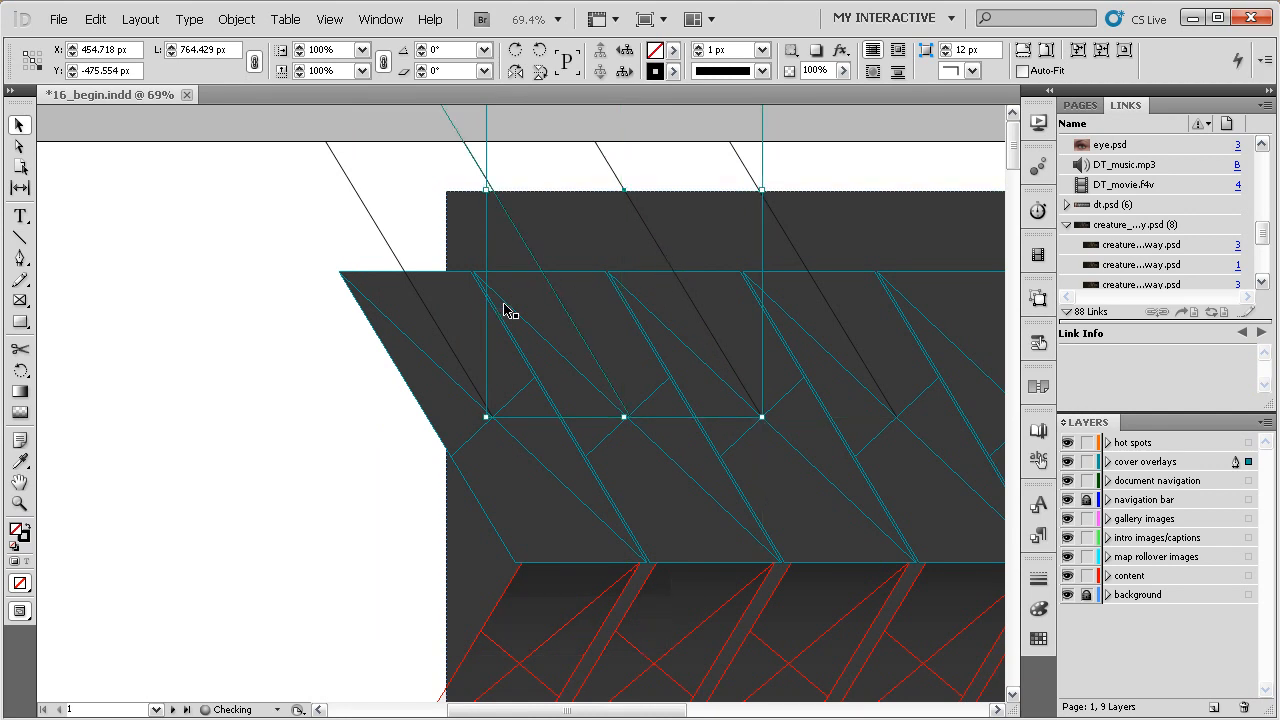
# - Select the leftmost overlay with its slanted line and convert the line to the overlay's motion path
pyautogui.moveTo(357, 243); pyautogui.dragTo(424, 327)
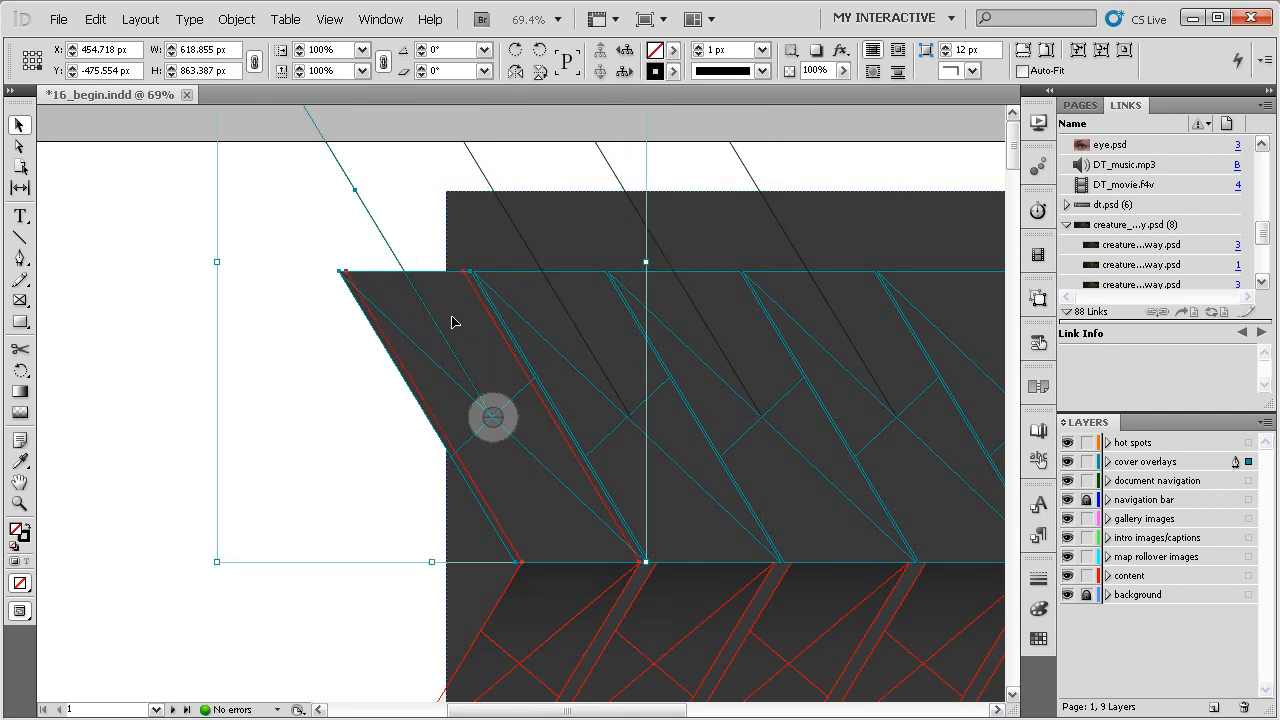
pyautogui.click(338, 247)
pyautogui.click(351, 173)
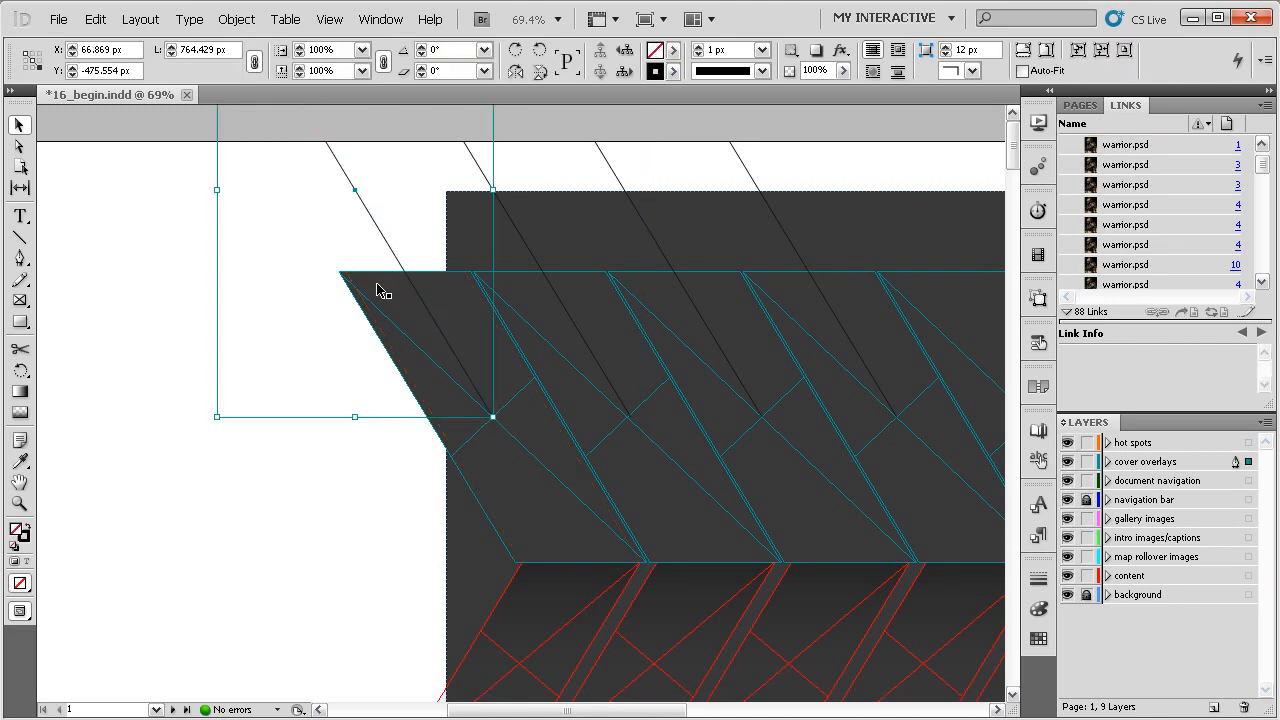
pyautogui.click(1038, 166)
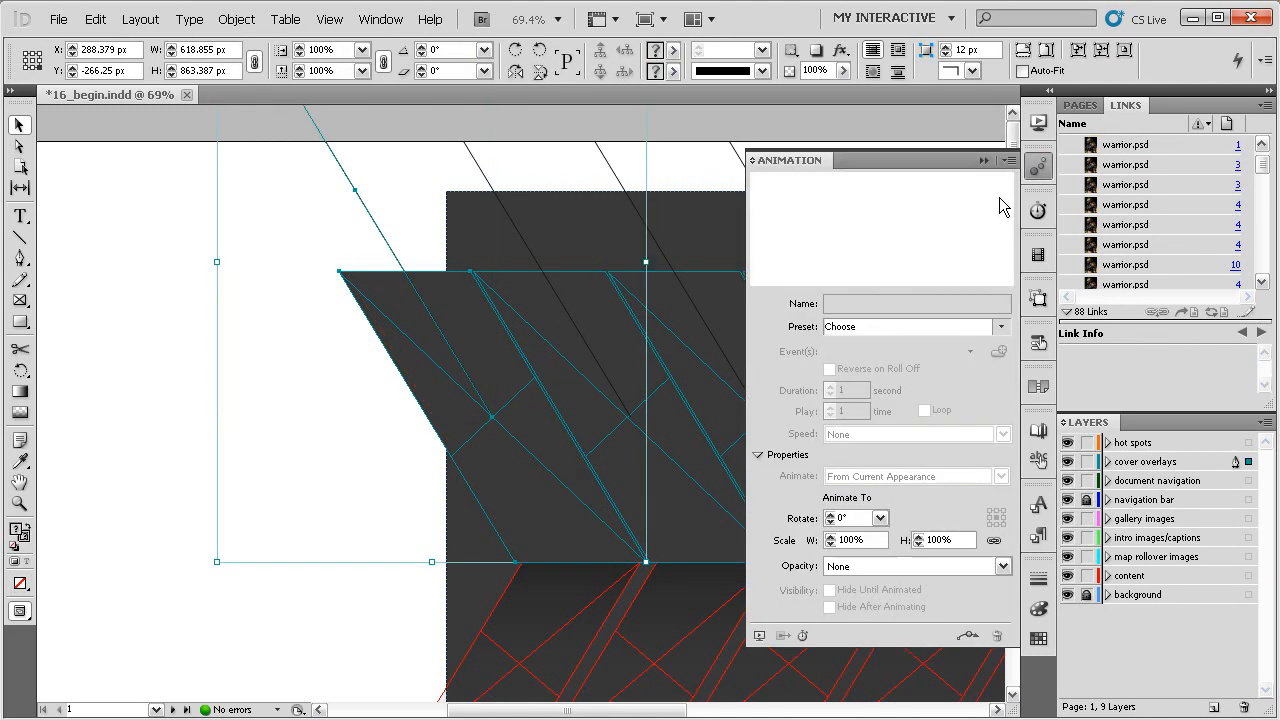
pyautogui.click(1008, 160)
pyautogui.click(1030, 242)
# - Convert the slanted line on the second overlay from the left to that overlay's motion path
pyautogui.click(540, 290)
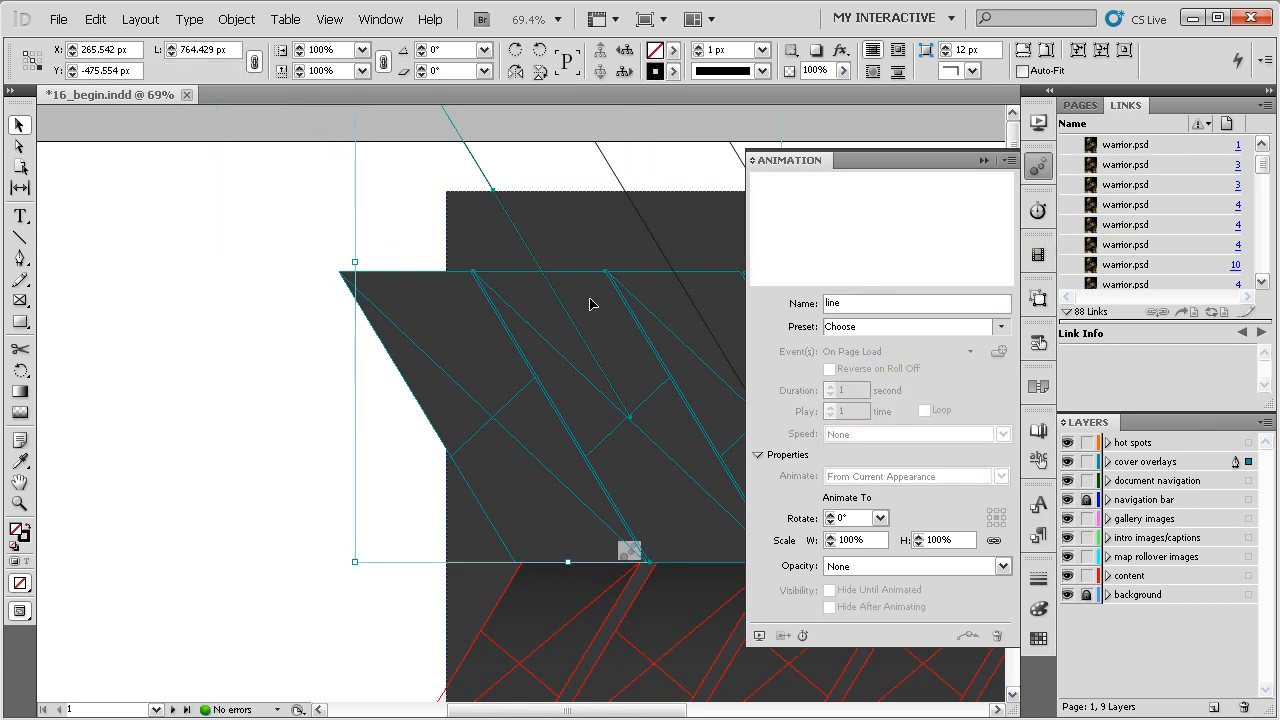
pyautogui.click(1009, 160)
pyautogui.click(1050, 242)
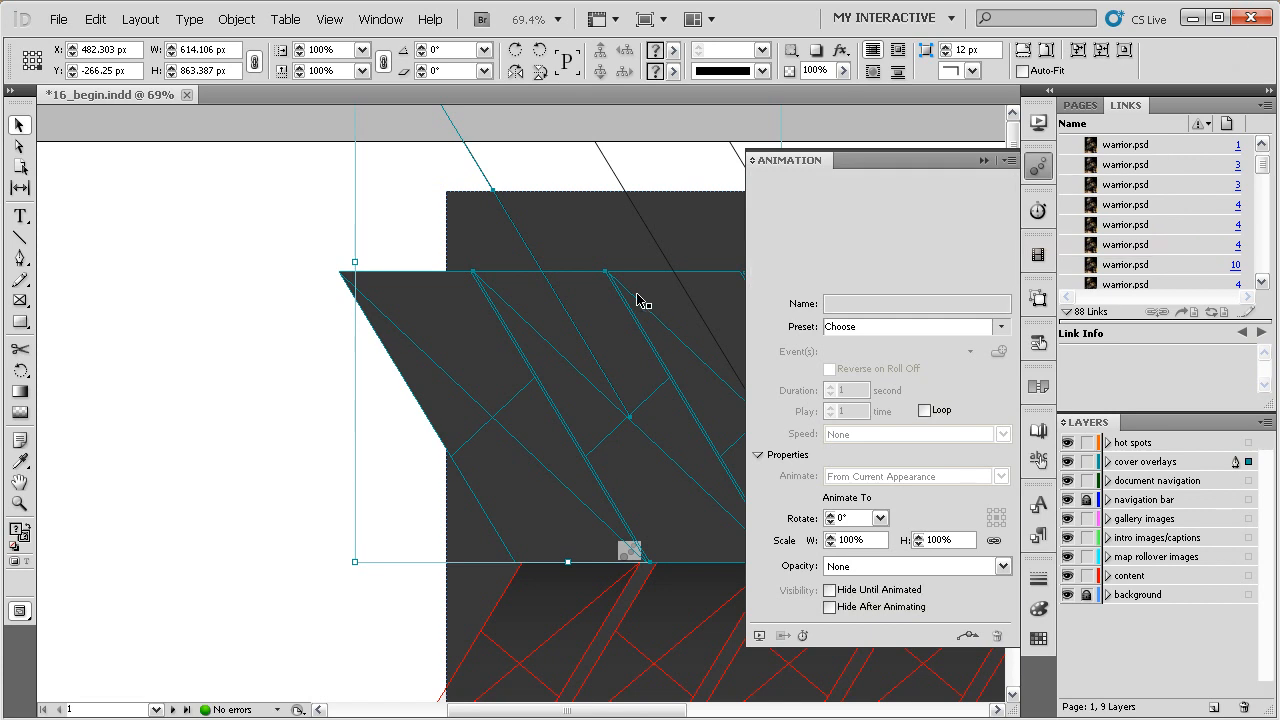
# - Select the third overlay from the left with its line and convert the line to its motion path
pyautogui.moveTo(623, 300); pyautogui.dragTo(519, 301)
pyautogui.click(538, 292)
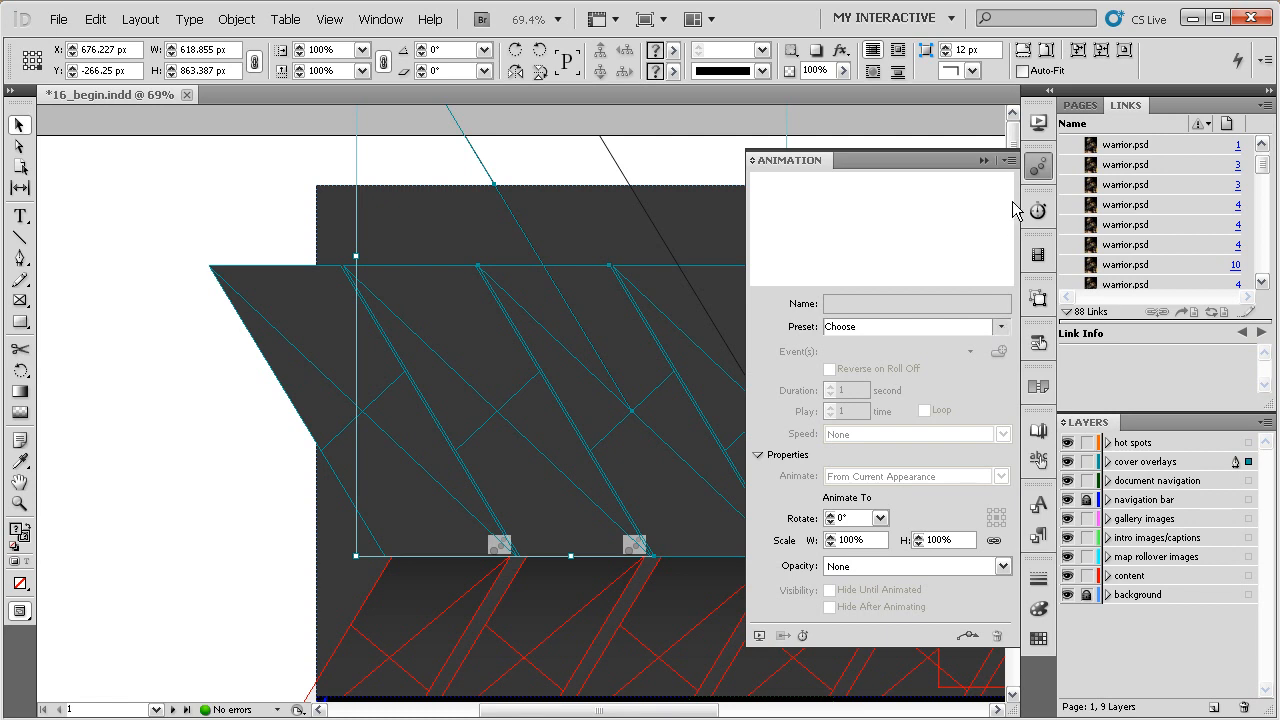
pyautogui.click(1010, 160)
pyautogui.click(1060, 243)
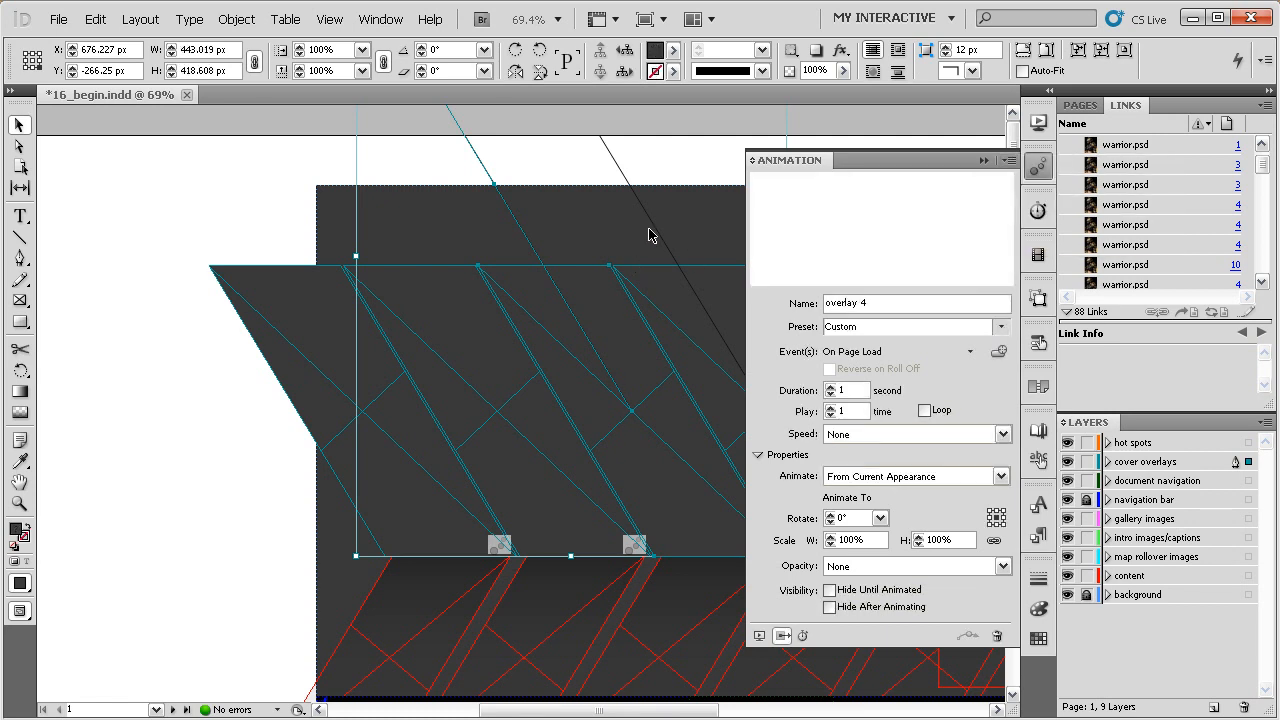
# - Select the fourth overlay from the left with the last remaining line and convert the line to its motion path
pyautogui.click(653, 225)
pyautogui.keyDown('shift'); pyautogui.click(722, 298); pyautogui.keyUp('shift')
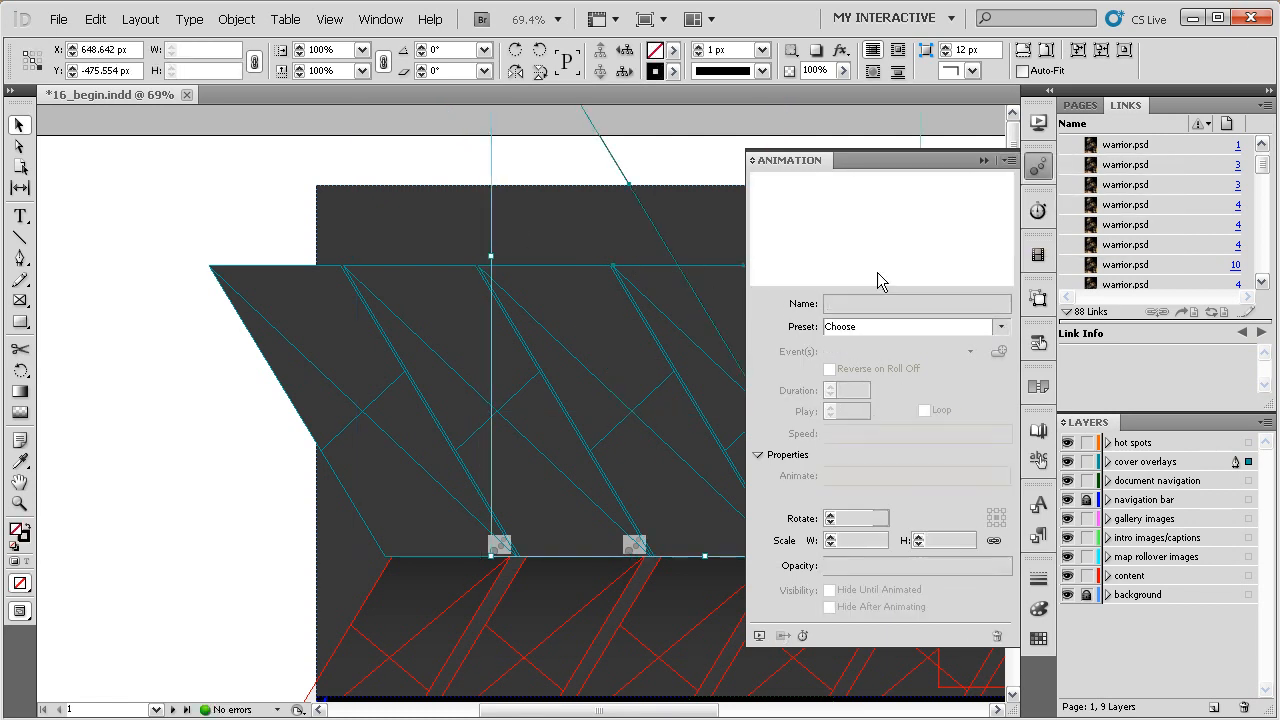
pyautogui.click(1009, 160)
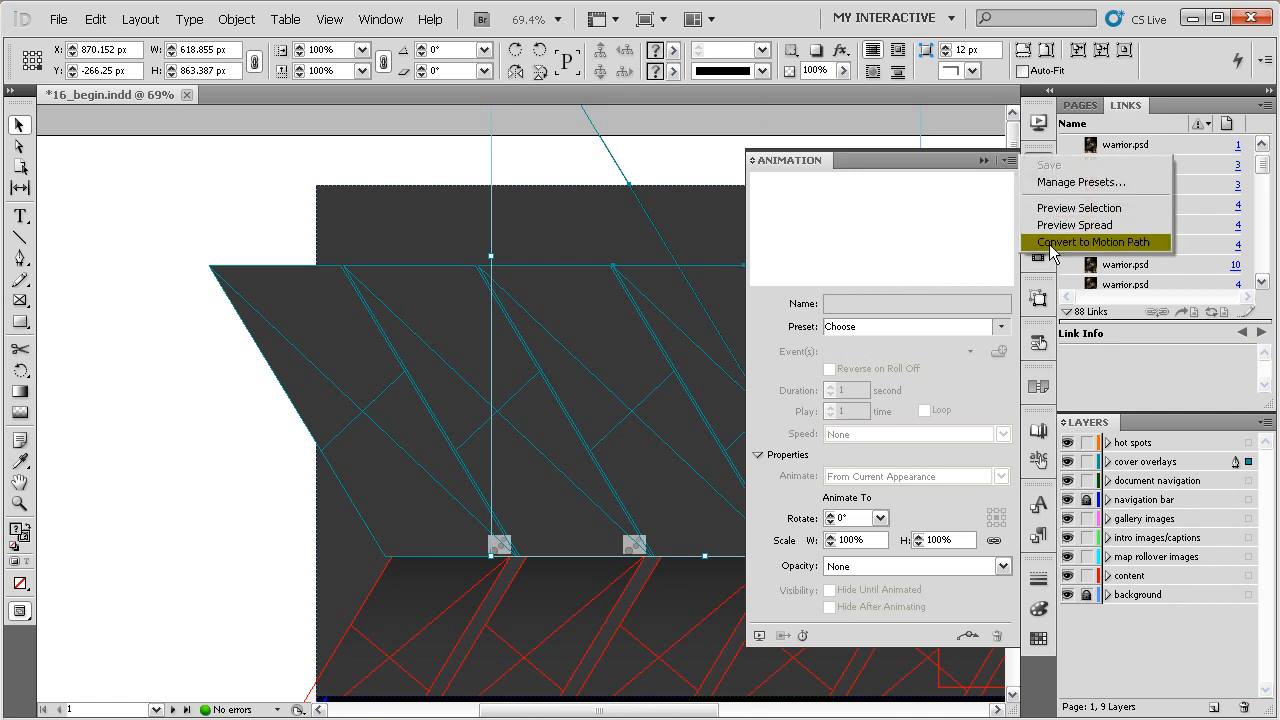
pyautogui.click(1060, 242)
# - Set the animation duration to 0.25 seconds for overlay 3 and for the leftmost overlay
pyautogui.moveTo(665, 275); pyautogui.dragTo(523, 277)
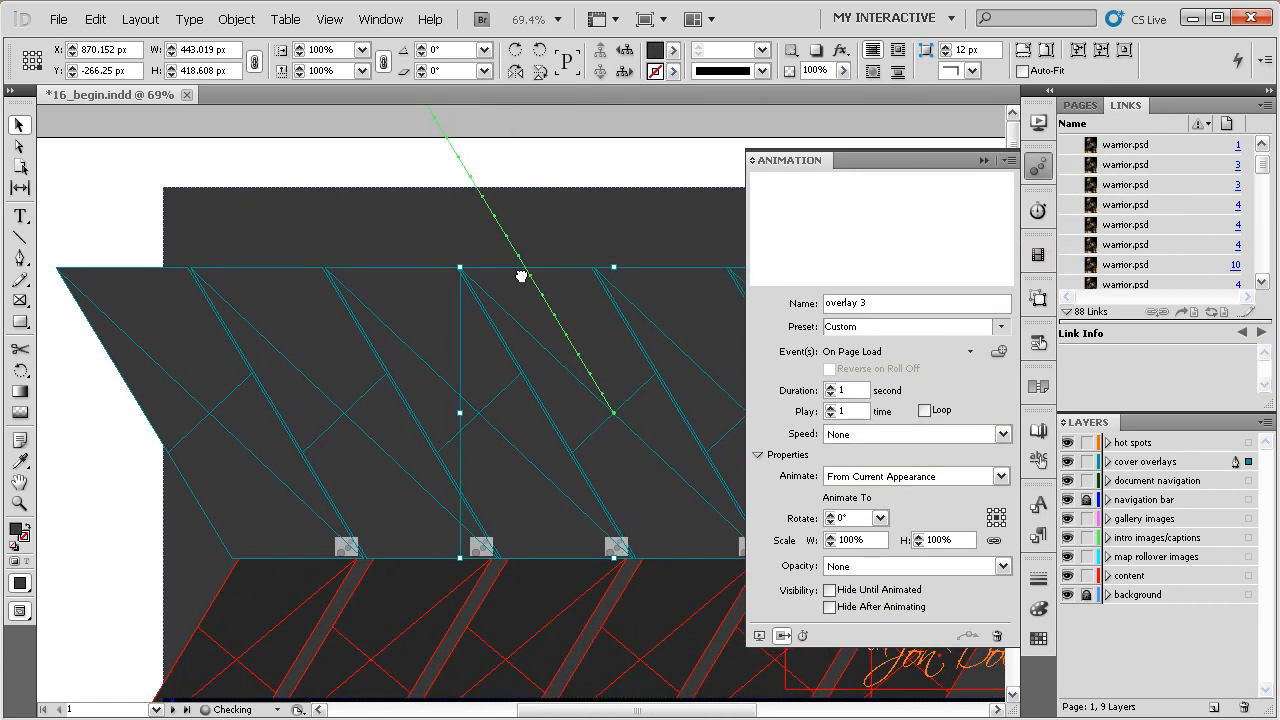
pyautogui.moveTo(545, 340); pyautogui.dragTo(555, 338)
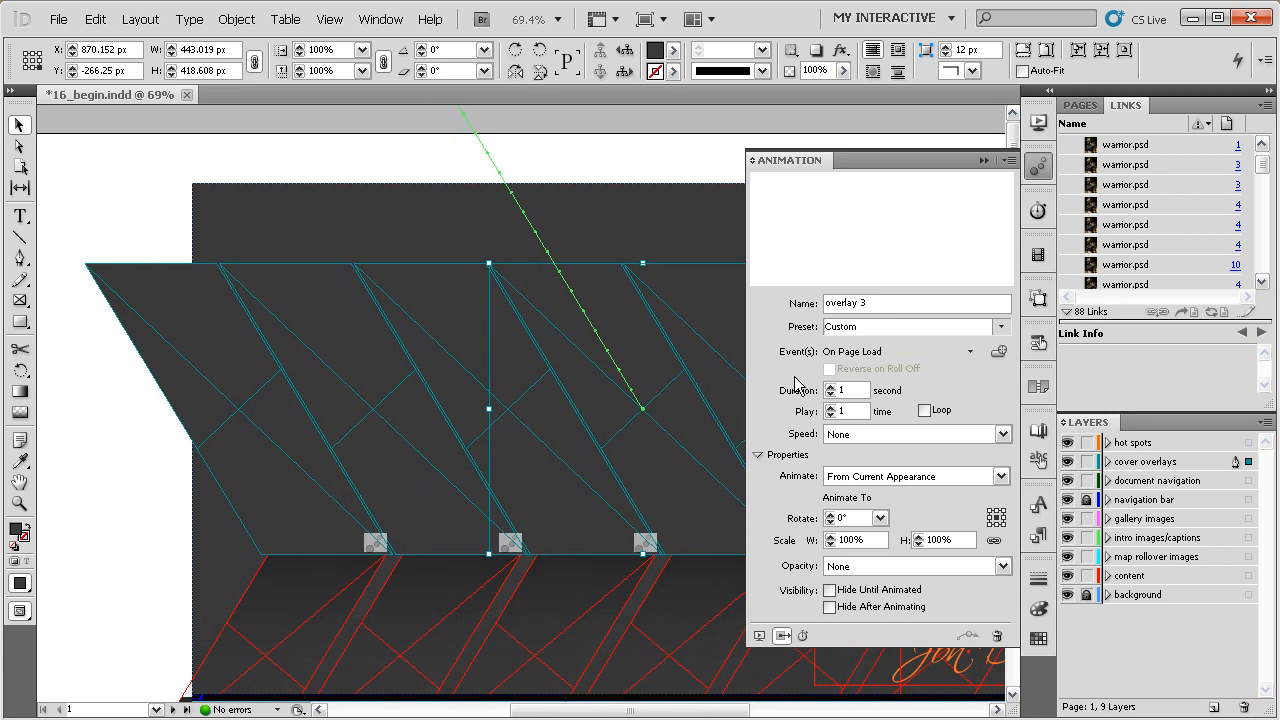
pyautogui.click(830, 394)
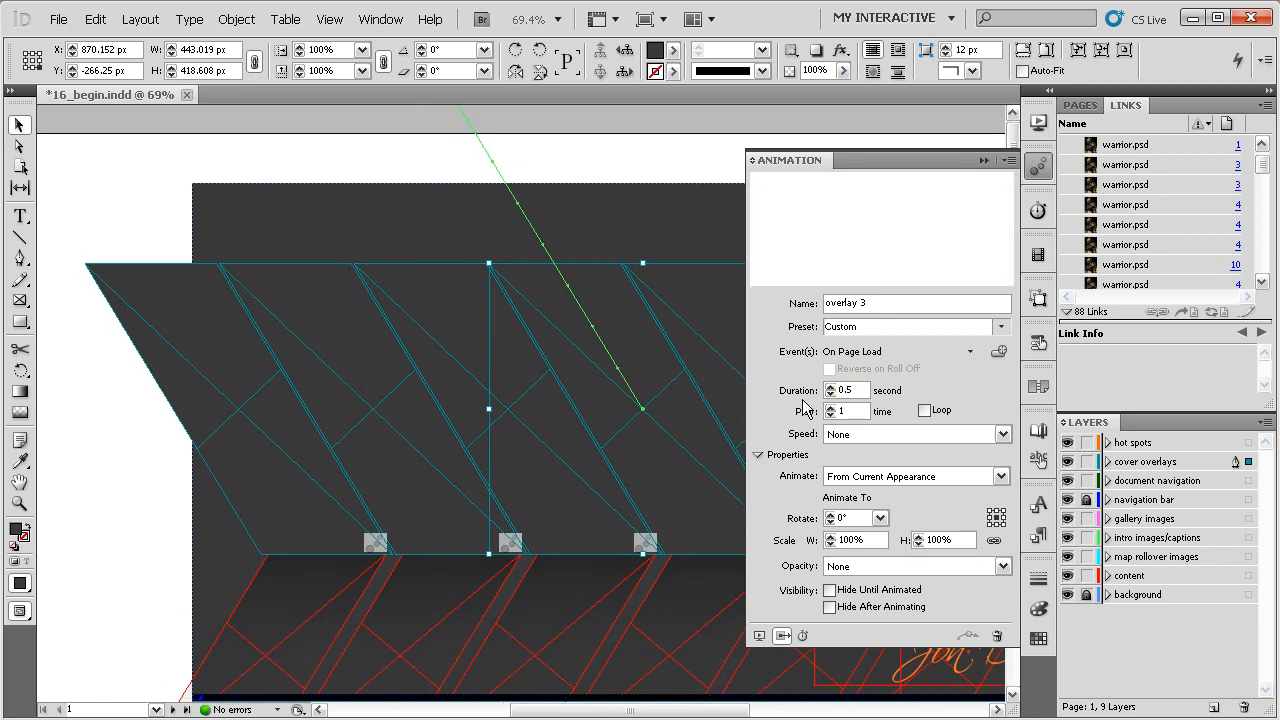
pyautogui.click(230, 333)
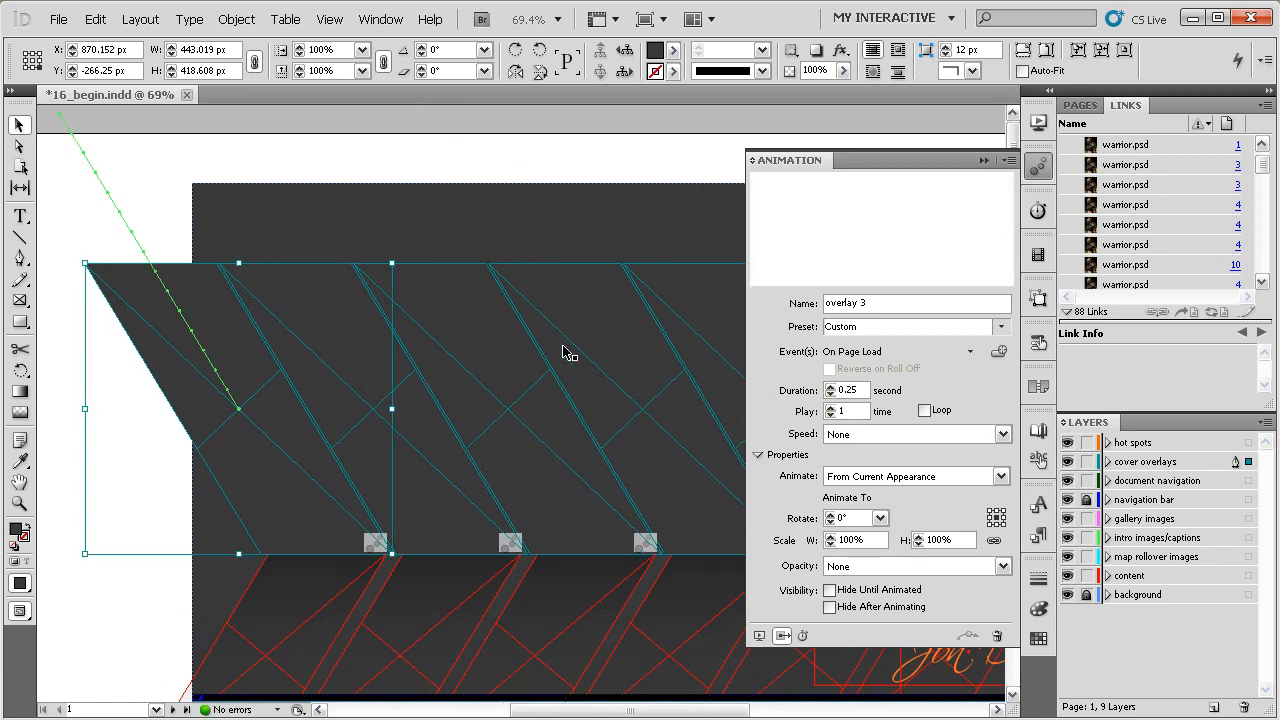
pyautogui.click(830, 394)
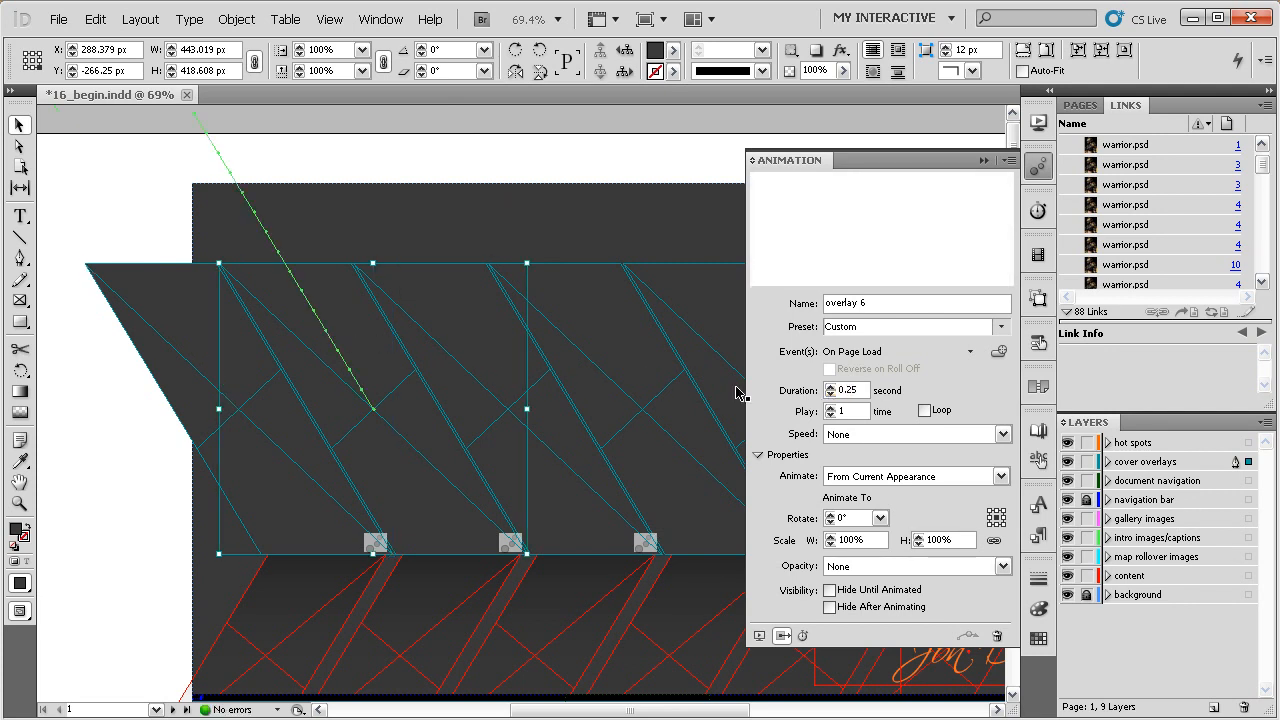
# - Set the animation duration to 0.25 seconds for the second and third overlays from the left
pyautogui.click(830, 394)
pyautogui.click(832, 394)
pyautogui.click(471, 323)
pyautogui.click(830, 394)
pyautogui.click(830, 394)
pyautogui.click(830, 394)
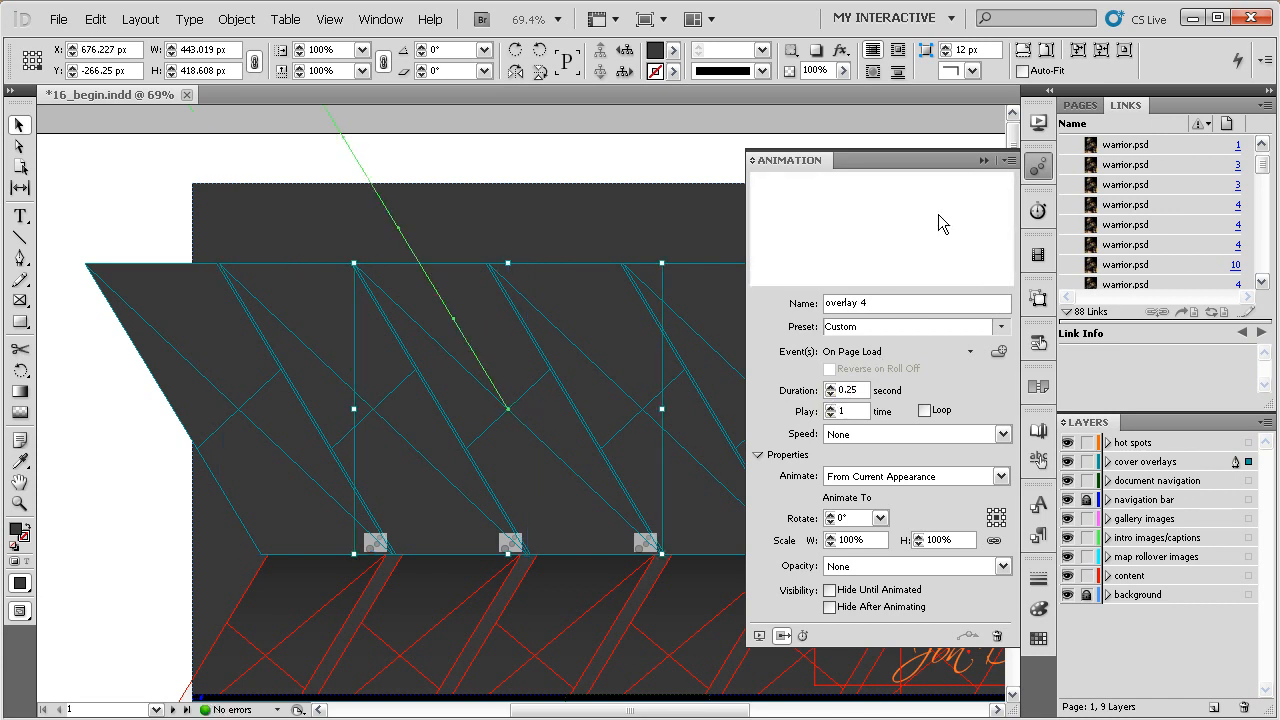
# - Clear the selection, put away the animation settings and preview the animations of the whole cover spread
pyautogui.click(970, 160)
pyautogui.click(947, 165)
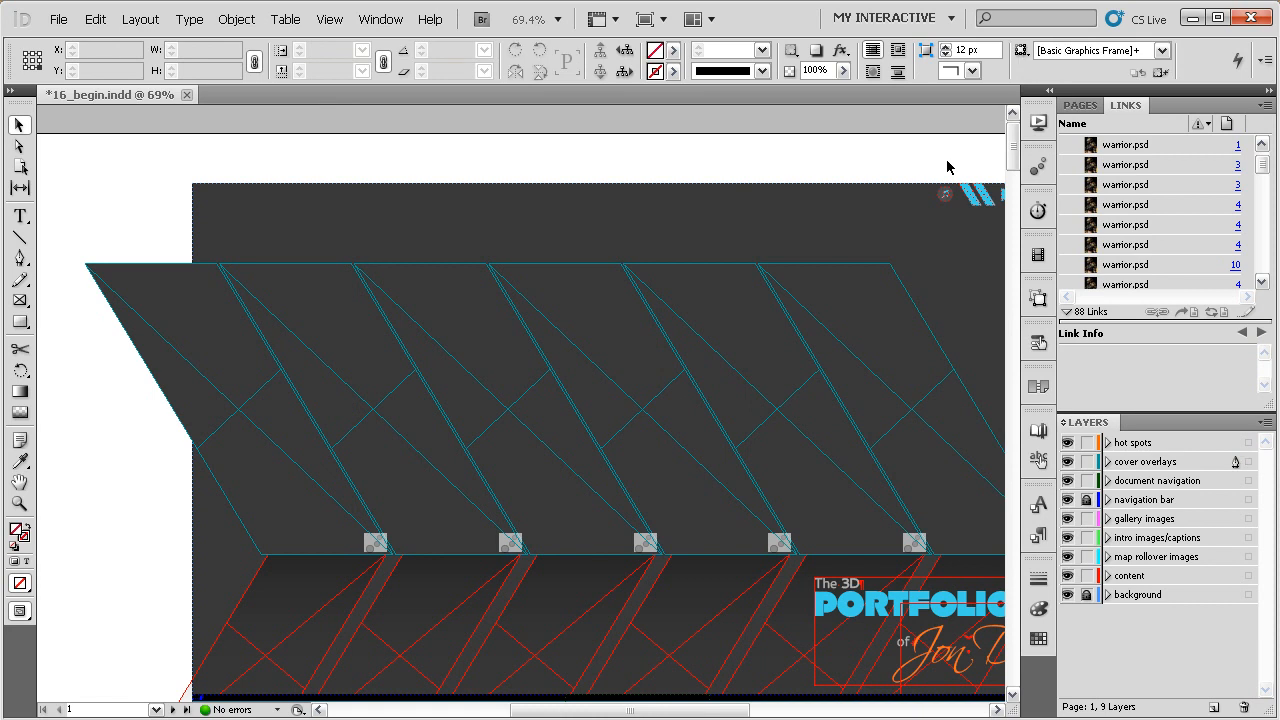
pyautogui.hotkey('ctrl', '0')
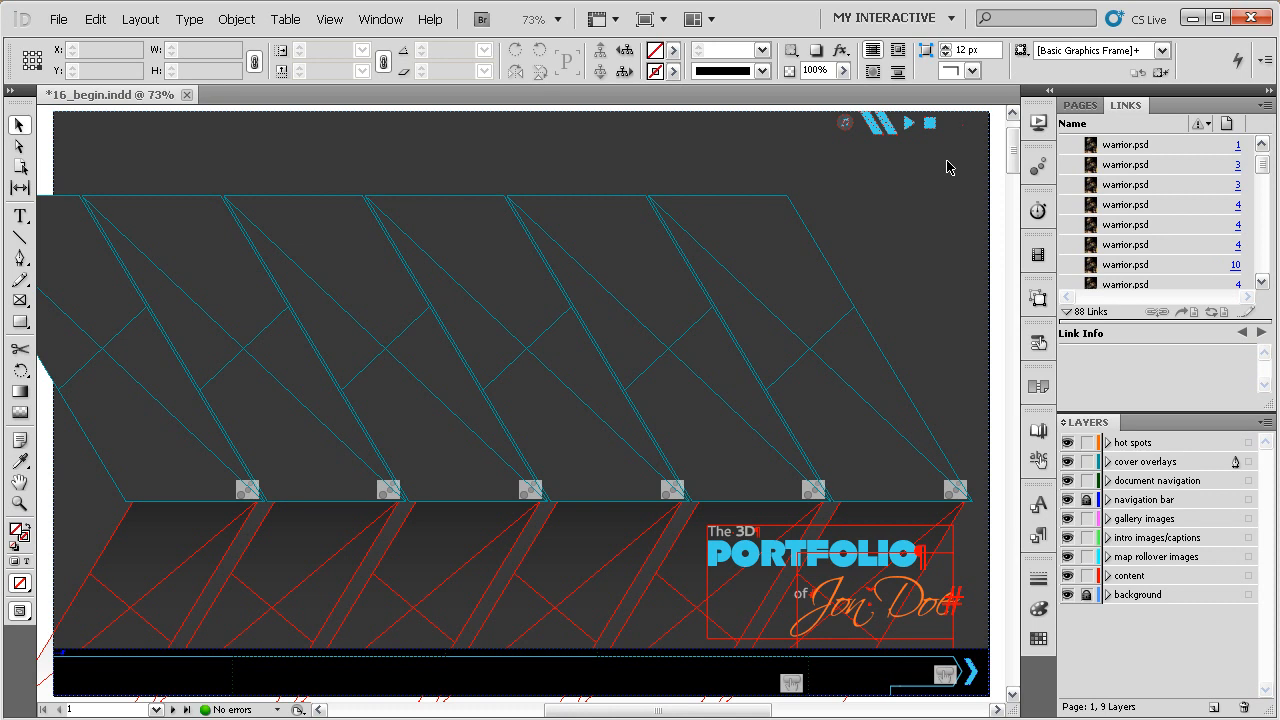
pyautogui.hotkey('ctrl', 'shift', 'Return')
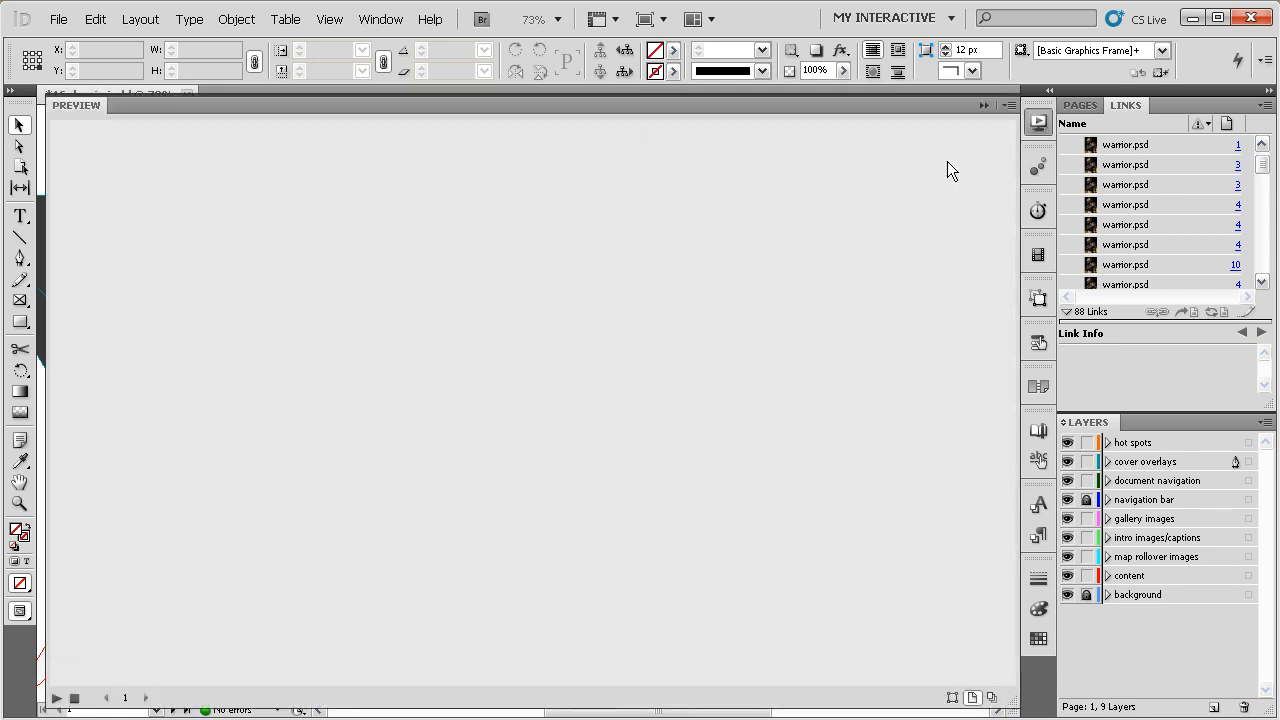